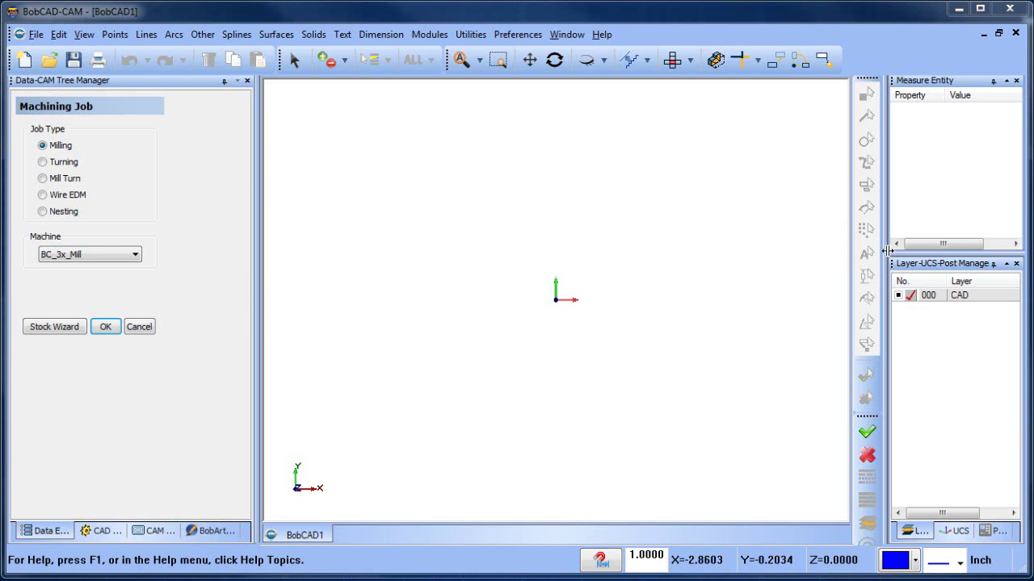
Step: Widen the measurement and layer panels on the right by dragging the splitter left
drag(886, 252, 851, 251)
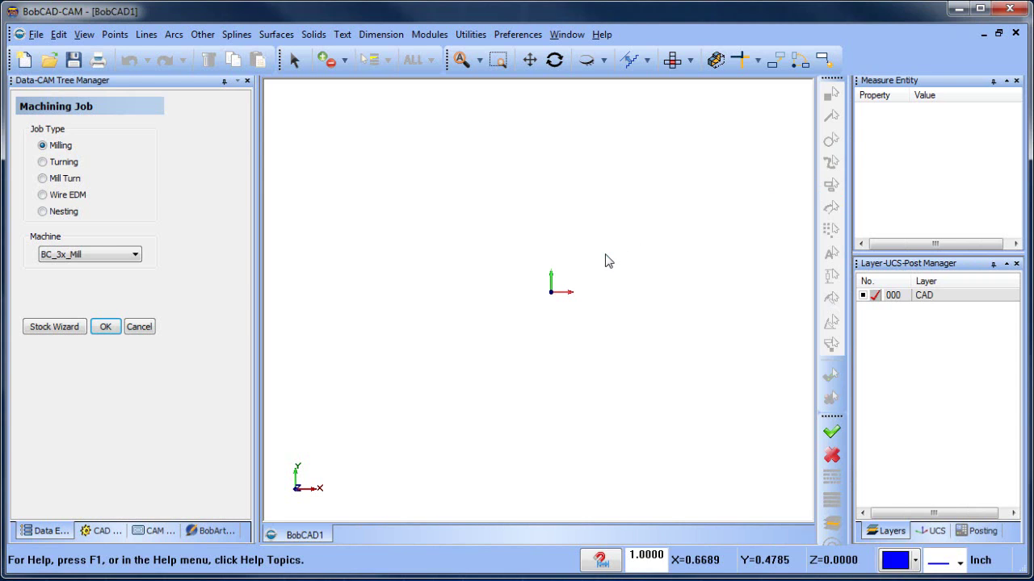
Step: Make Side (Y/Z) the active coordinate system and switch to the Right view
click(931, 530)
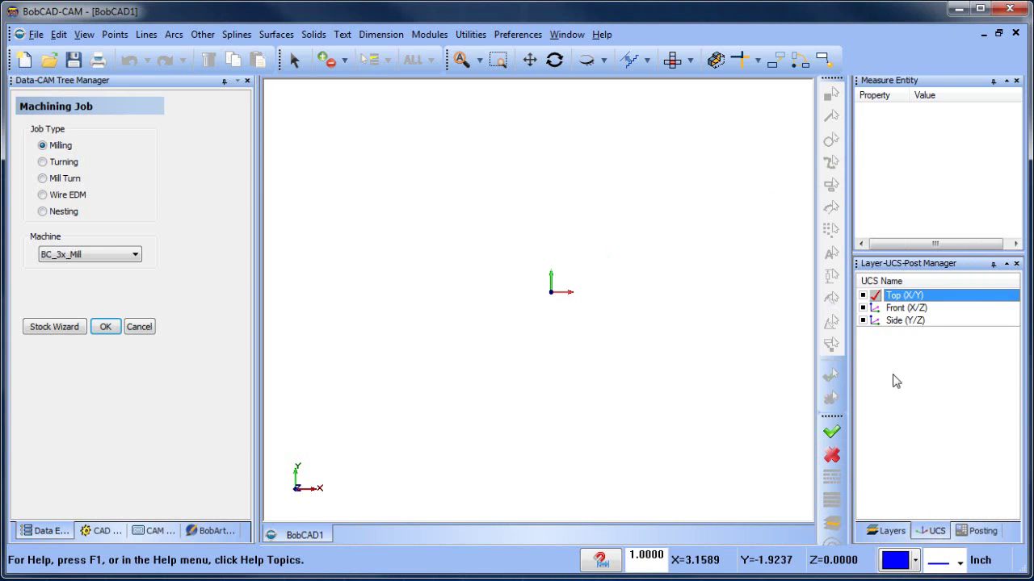
click(876, 322)
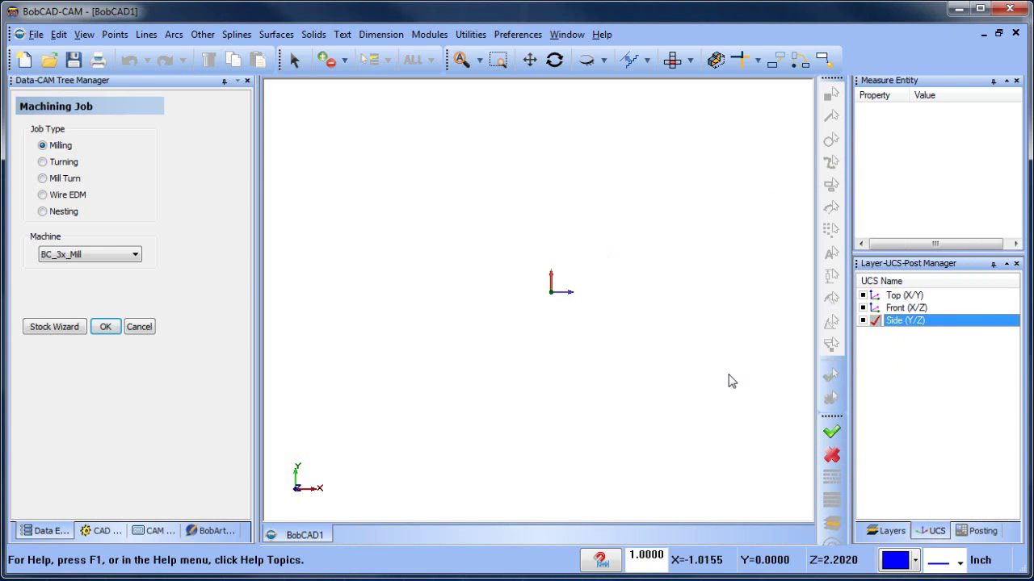
click(691, 63)
click(711, 141)
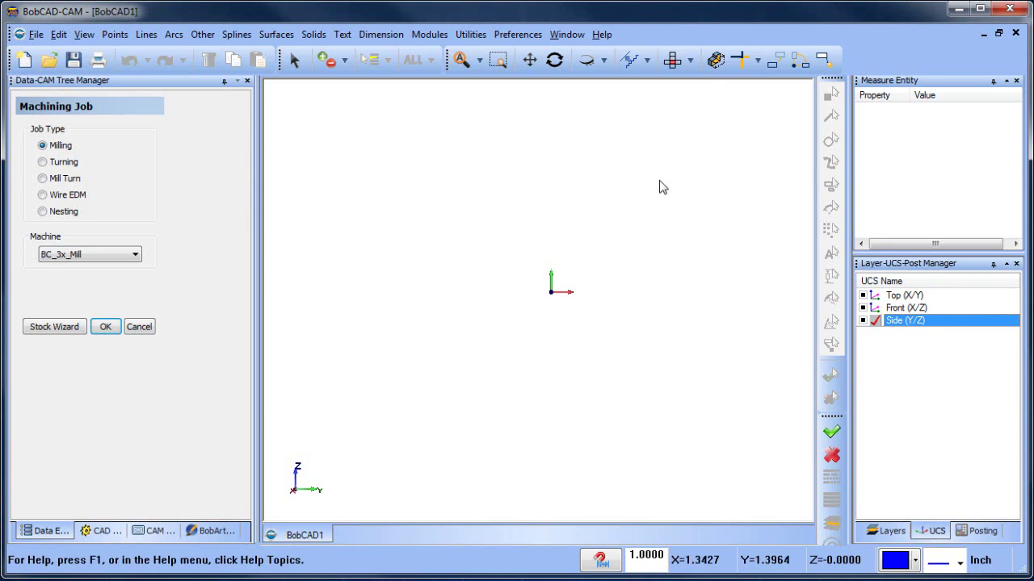
Step: Draw a circle of radius 2.0000 centred on the origin
click(174, 35)
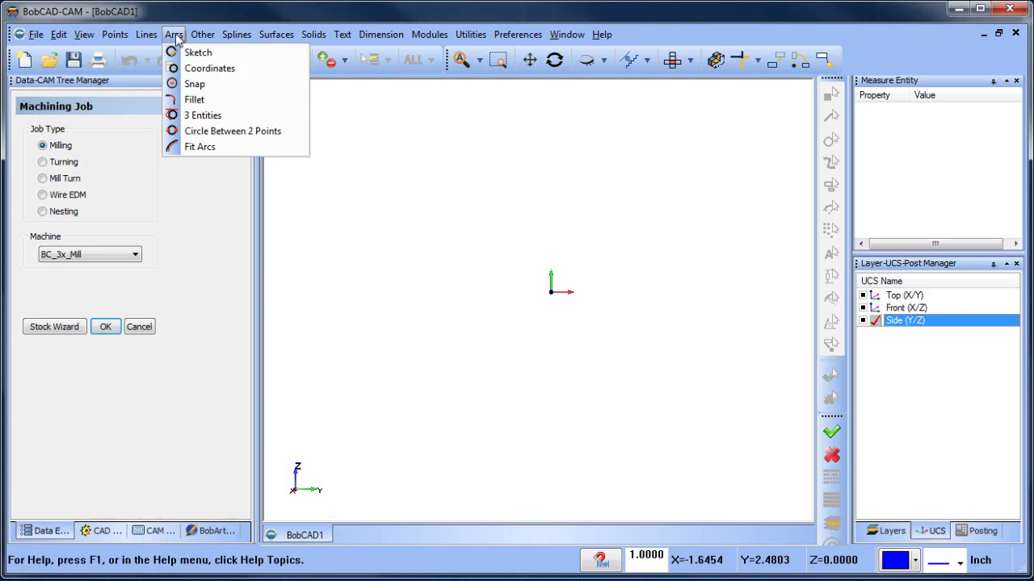
click(209, 68)
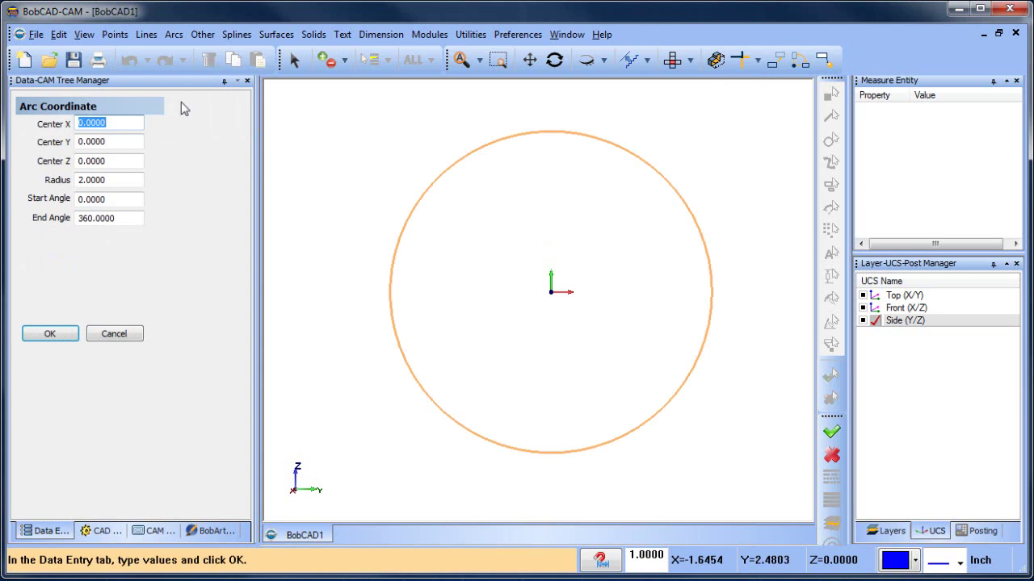
click(126, 180)
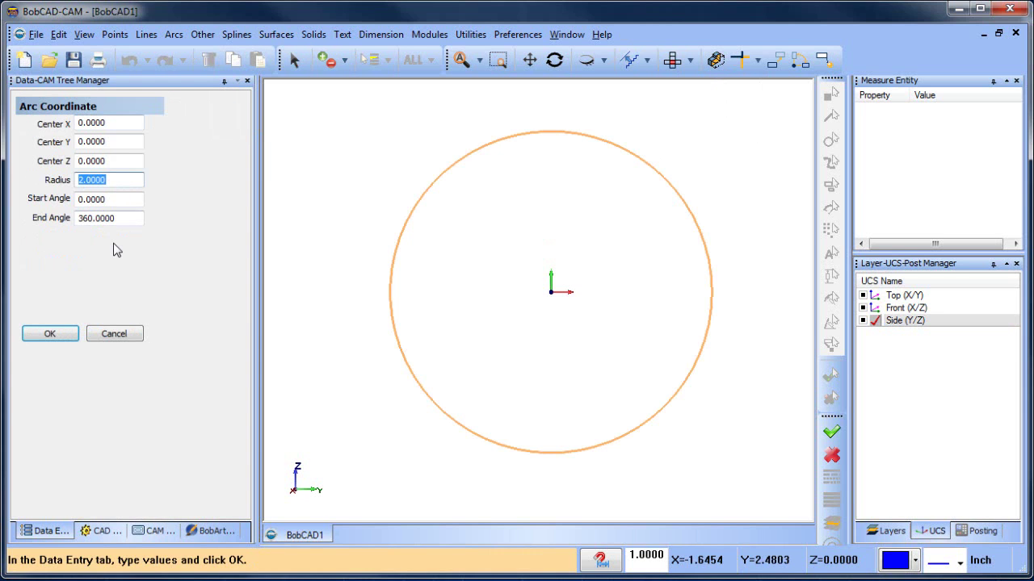
click(68, 334)
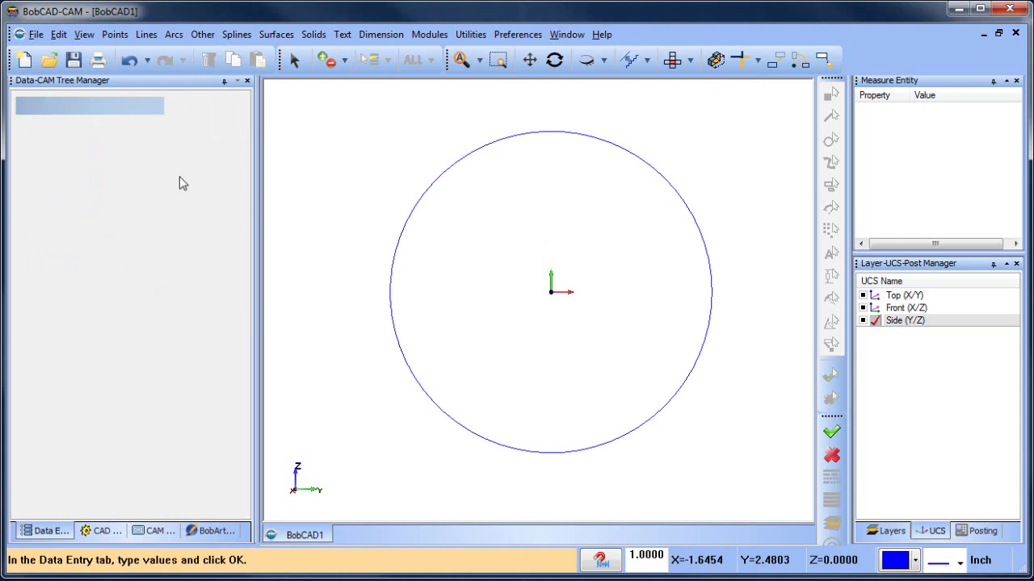
click(202, 36)
Step: Offset the radius-2.0000 circle 0.1250 inward to create a concentric second circle
click(223, 114)
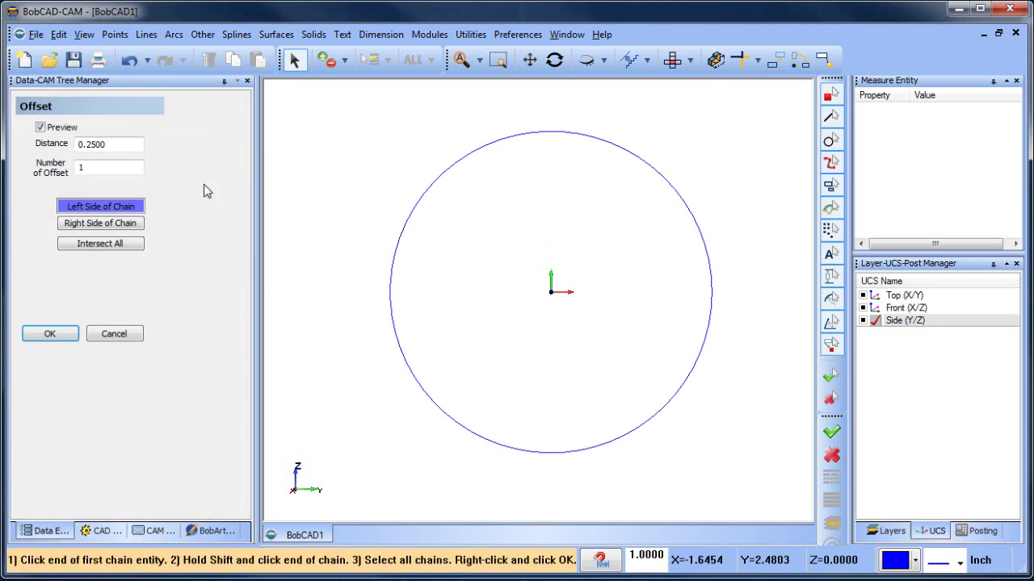
click(138, 144)
text(.125)
key(Tab)
click(450, 177)
click(536, 231)
click(457, 165)
right_click(540, 225)
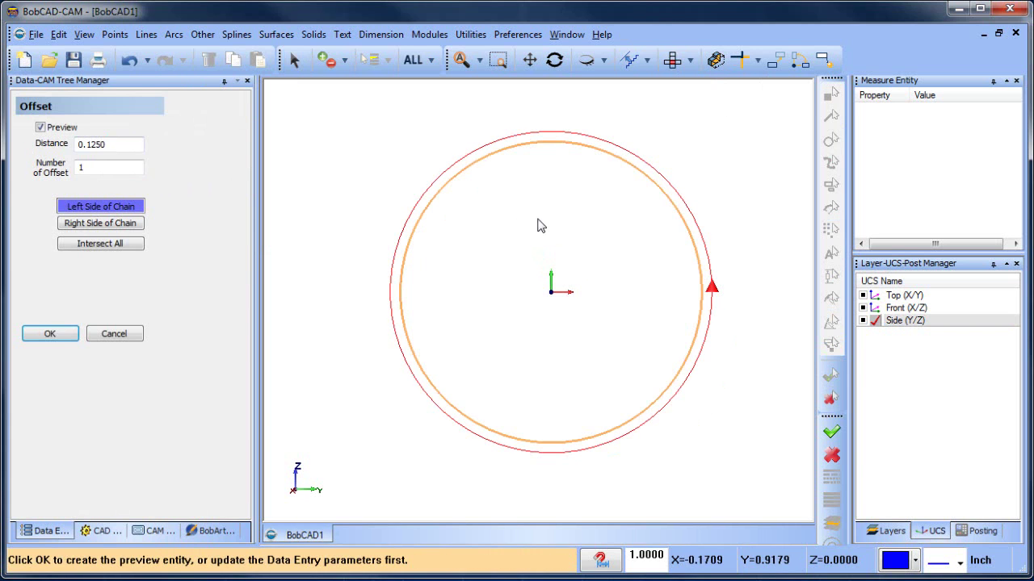
click(50, 334)
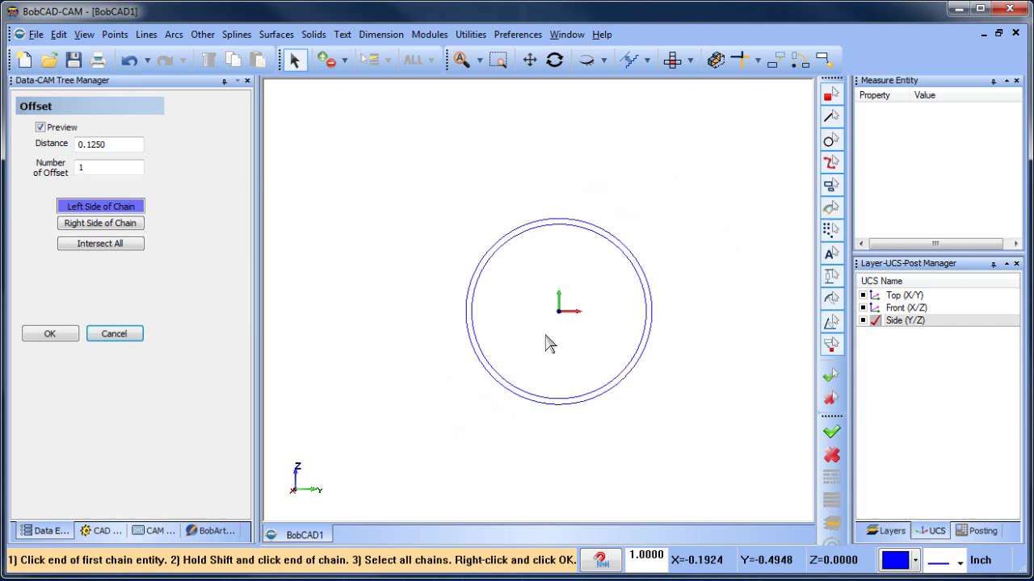
middle_drag(546, 343, 637, 382)
Step: Extrude both circles 8.0000 into a hollow pipe solid, then make Top (X/Y) the active coordinate system
click(276, 35)
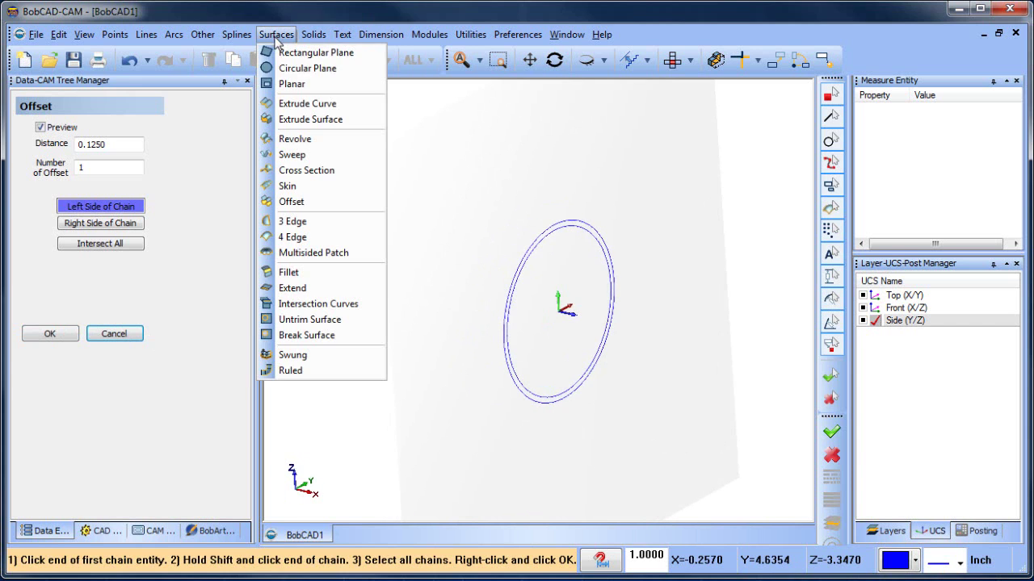
click(308, 103)
right_click(574, 280)
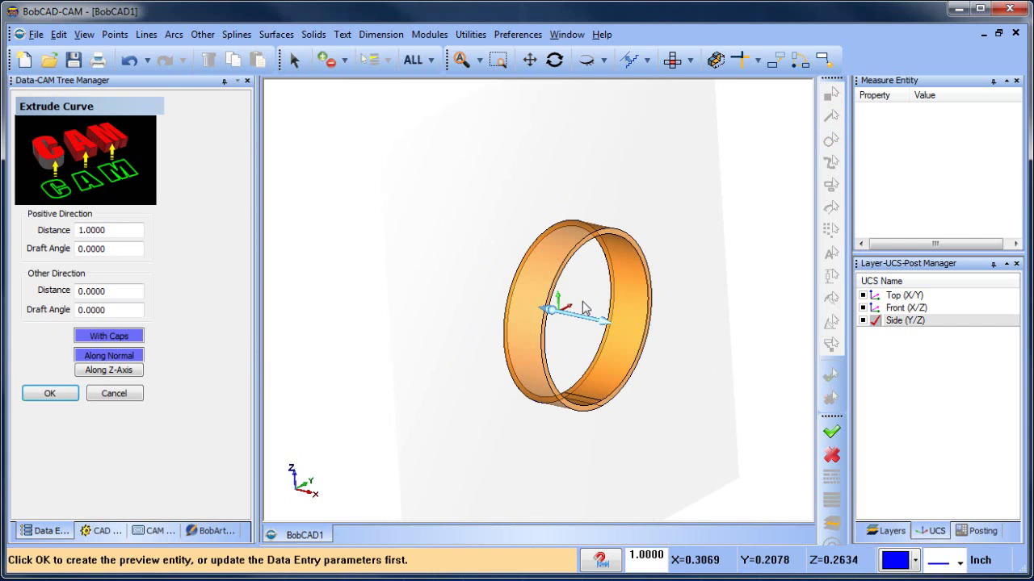
drag(584, 308, 330, 235)
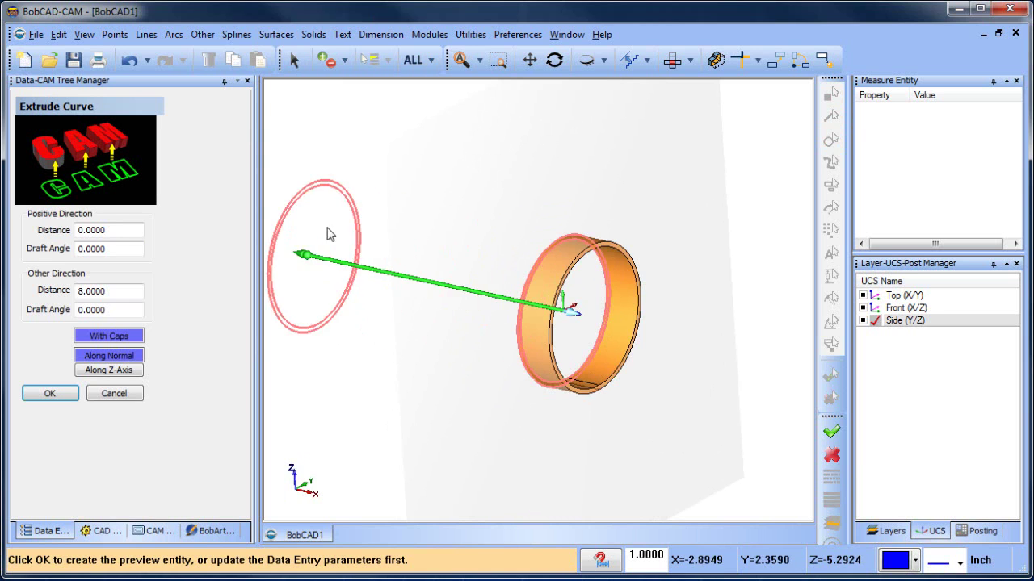
click(75, 394)
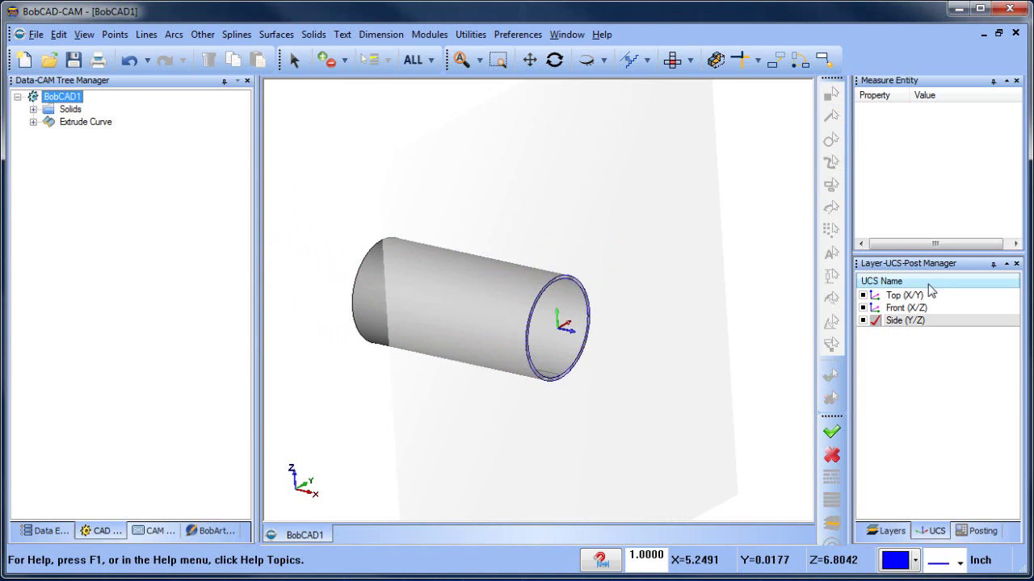
double_click(892, 295)
middle_drag(484, 385, 571, 373)
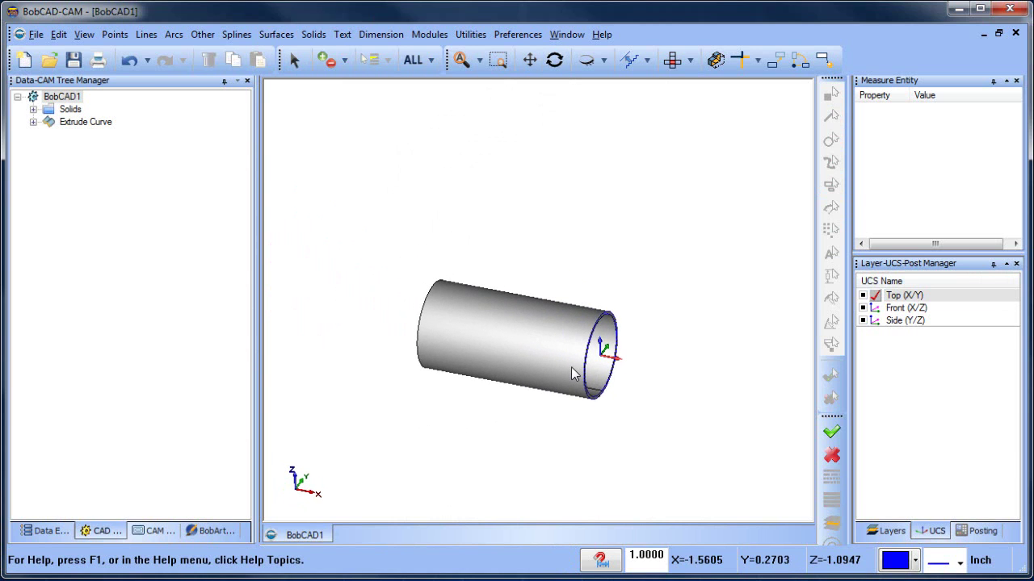
Step: Create a new Milling machining job from CAM Defaults using the BC_4x_Mill machine
click(150, 532)
right_click(79, 95)
click(118, 106)
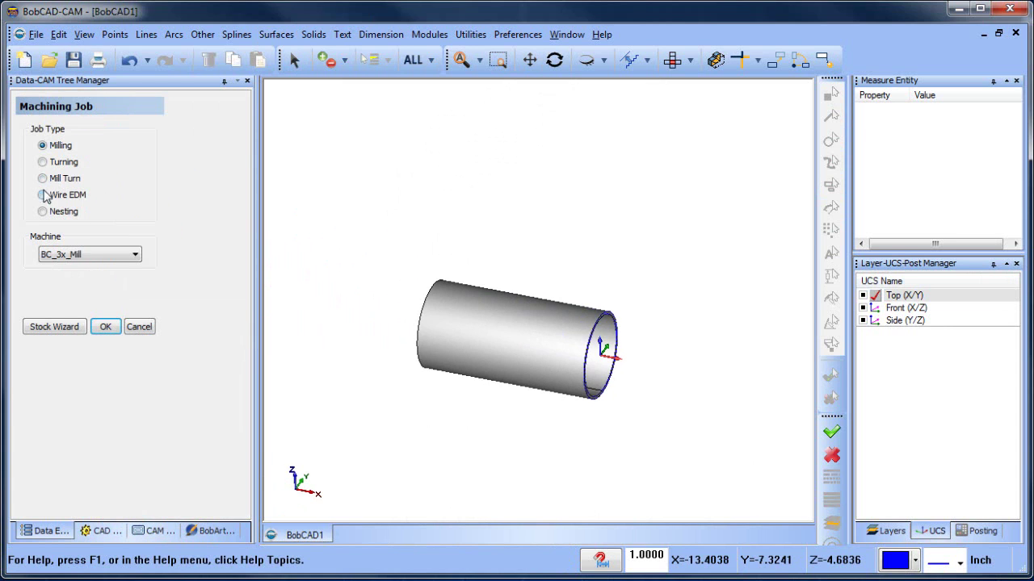
click(93, 256)
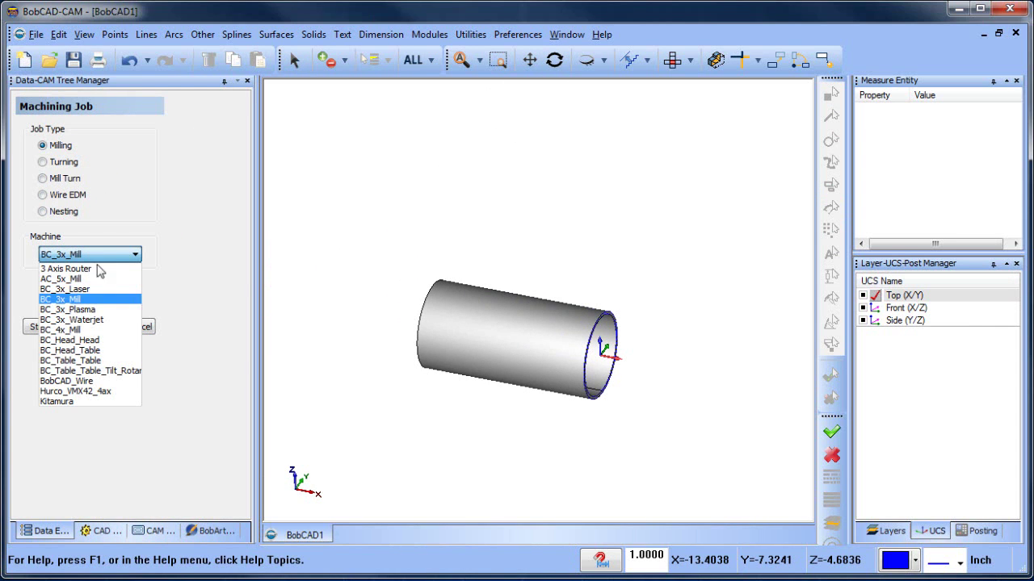
click(118, 331)
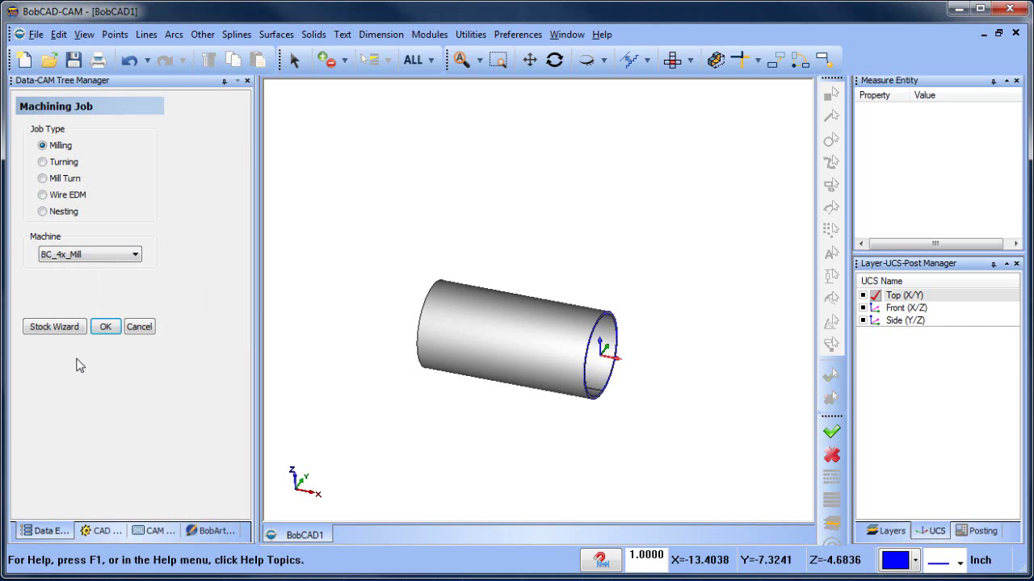
Step: Use the Stock Wizard to set the pipe solid model as stock and complete Machine Setup - 1
click(73, 326)
click(113, 258)
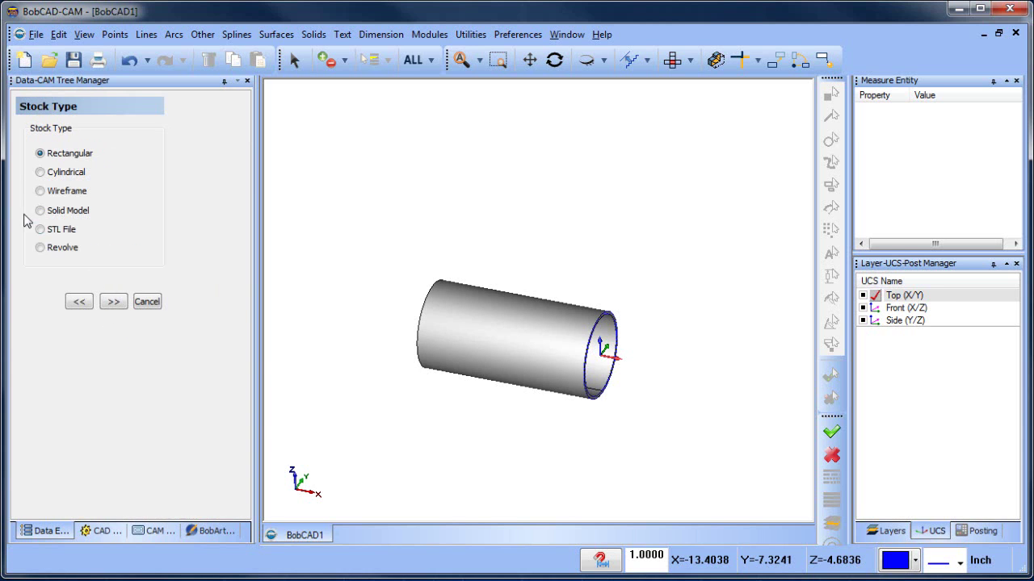
click(40, 210)
click(113, 301)
click(105, 147)
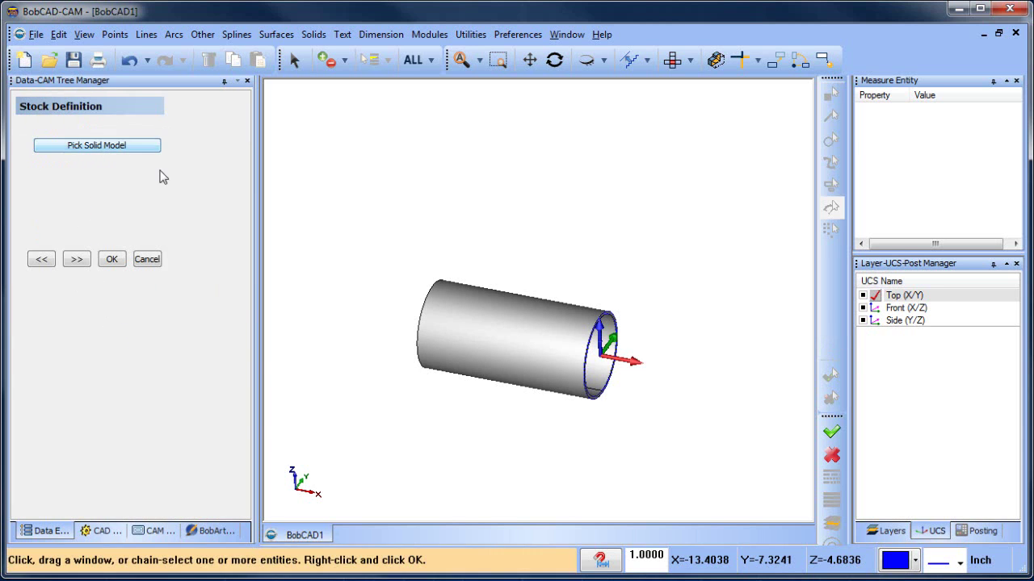
click(493, 331)
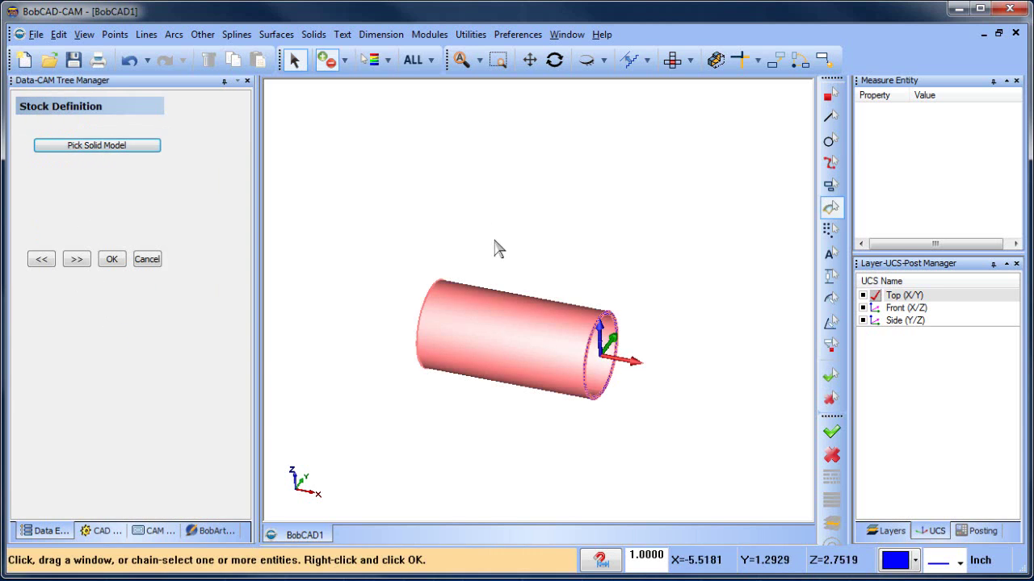
click(77, 259)
click(111, 377)
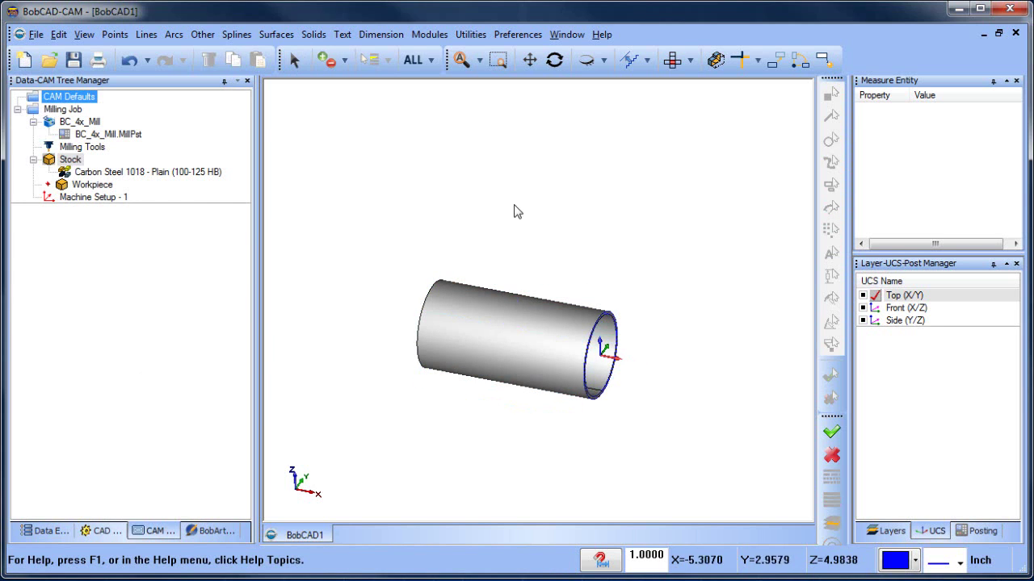
middle_drag(532, 201, 596, 303)
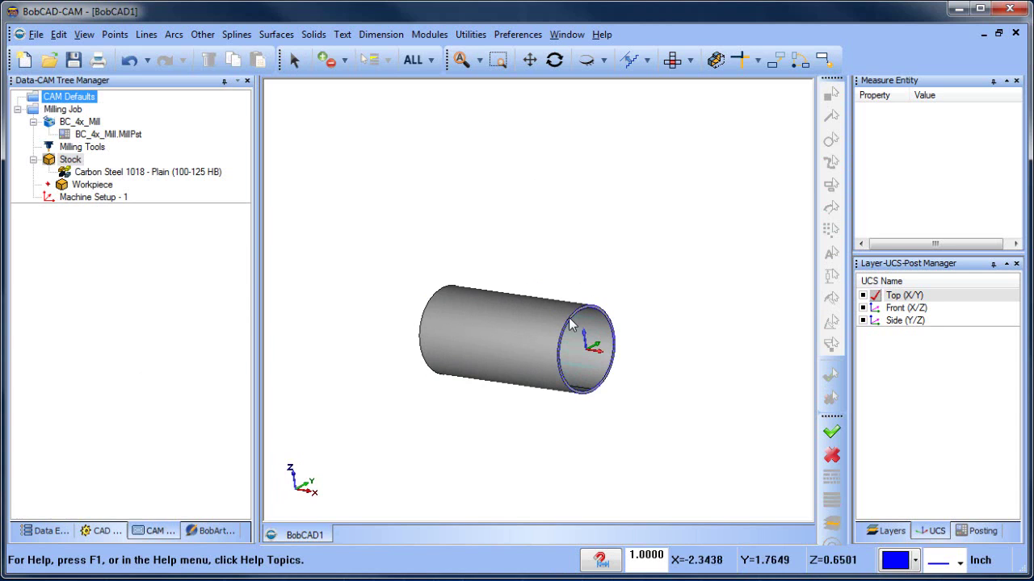
Step: Move the pipe onto a new layer 001, hide it, and make layer 000 CAD current
click(886, 531)
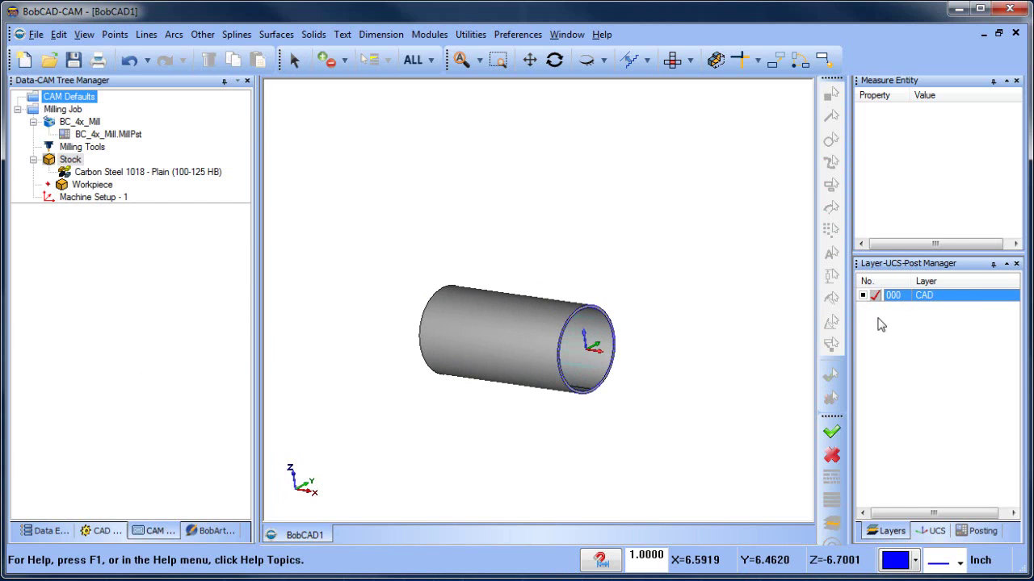
right_click(926, 302)
click(969, 307)
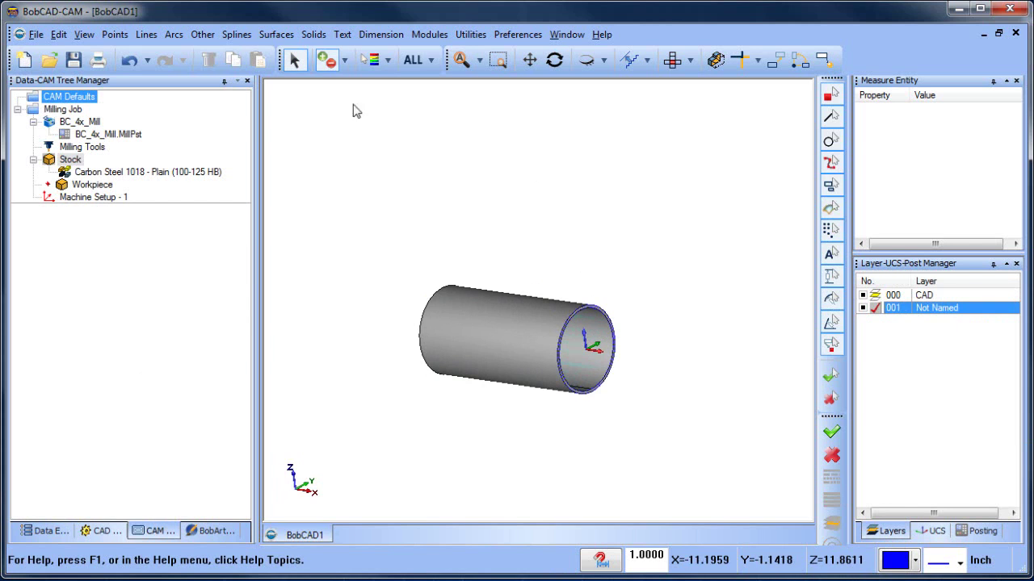
click(589, 342)
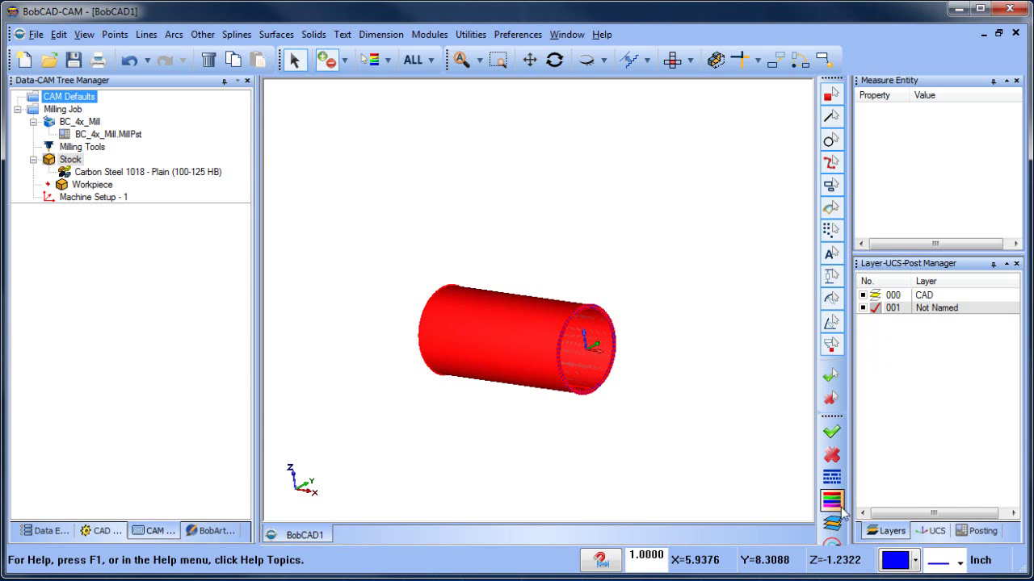
click(832, 523)
click(880, 296)
click(863, 307)
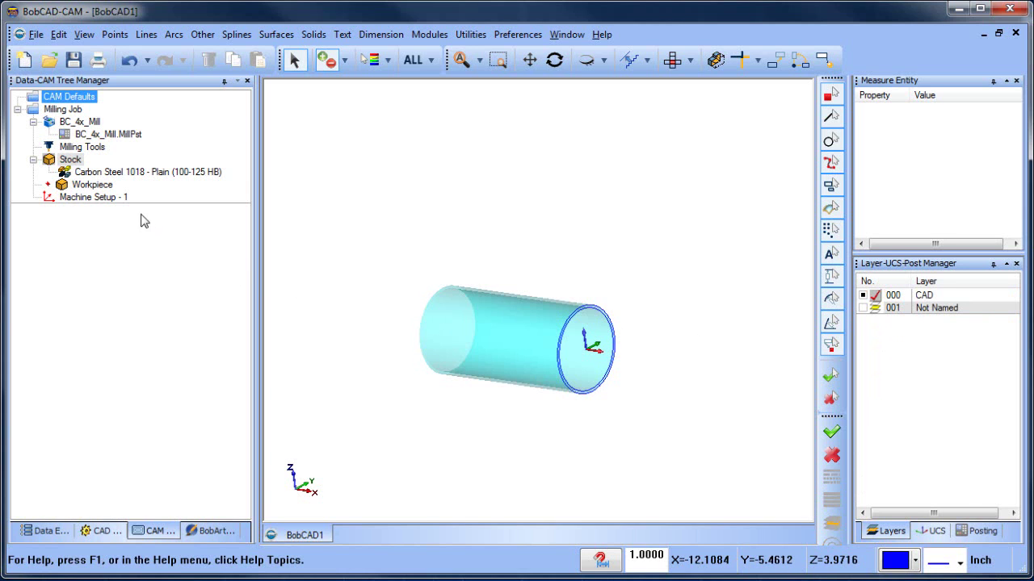
Step: Add a Wrapping Group to Machine Setup - 1 and open its settings for editing
right_click(116, 199)
click(82, 292)
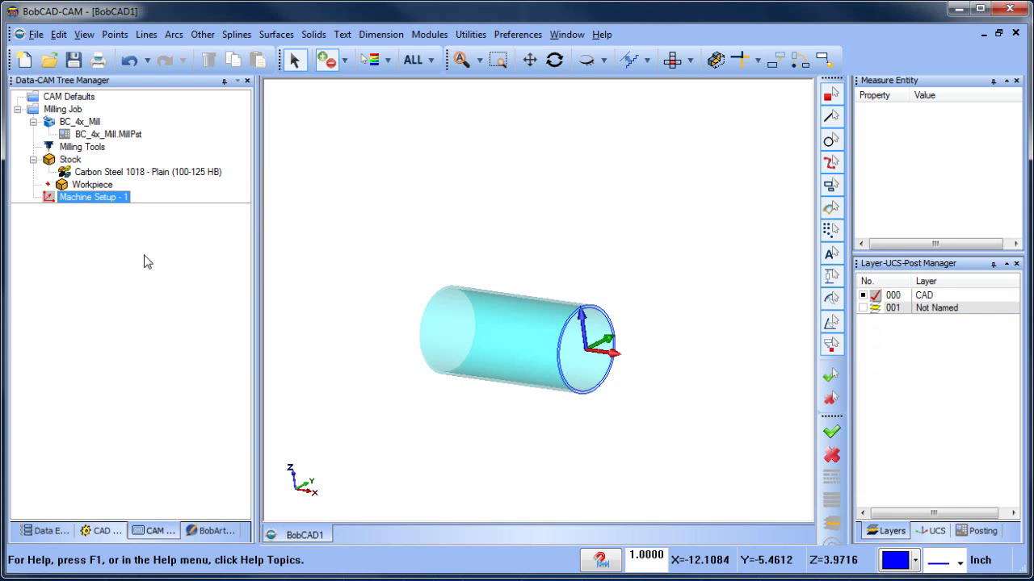
right_click(114, 199)
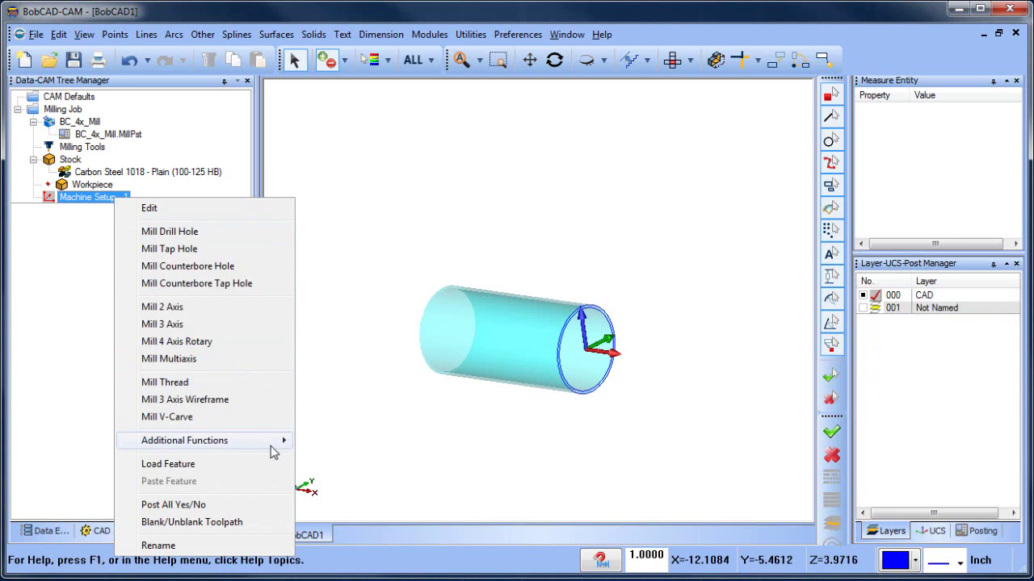
mouse_move(272, 443)
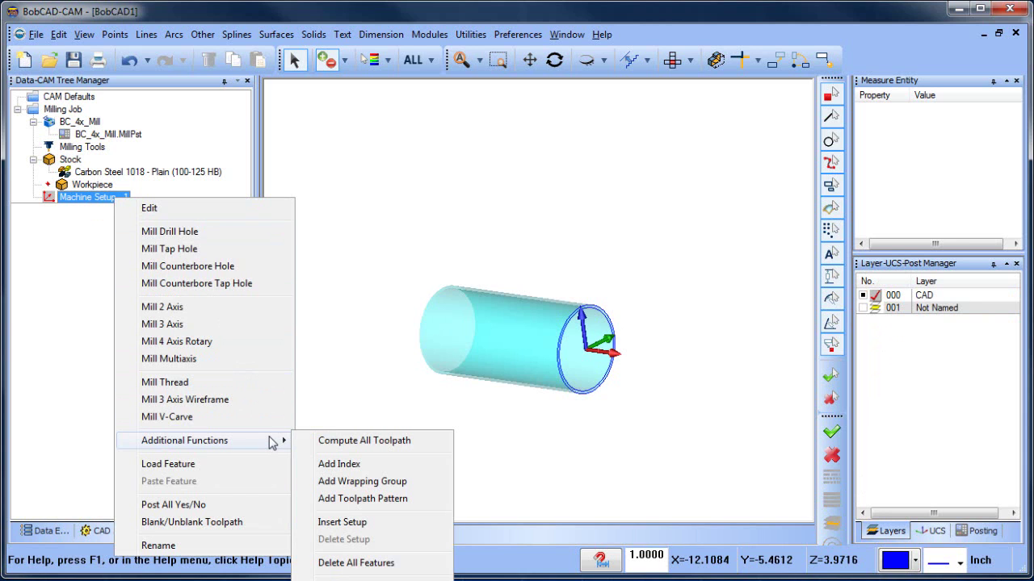
click(406, 482)
click(105, 210)
right_click(119, 212)
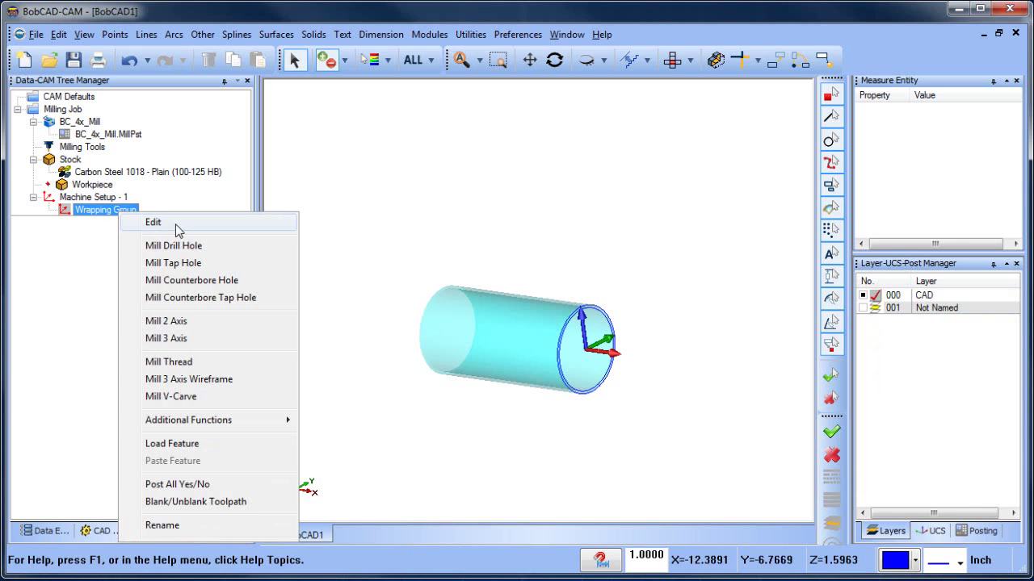
click(178, 226)
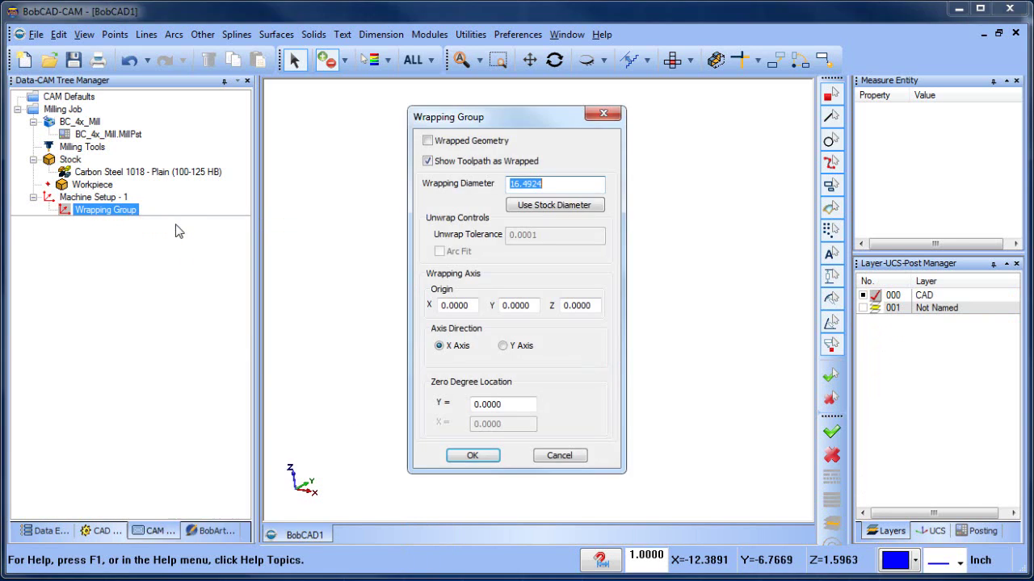
Step: Set the Wrapping Group diameter to the 4.0000 stock diameter and confirm
click(570, 208)
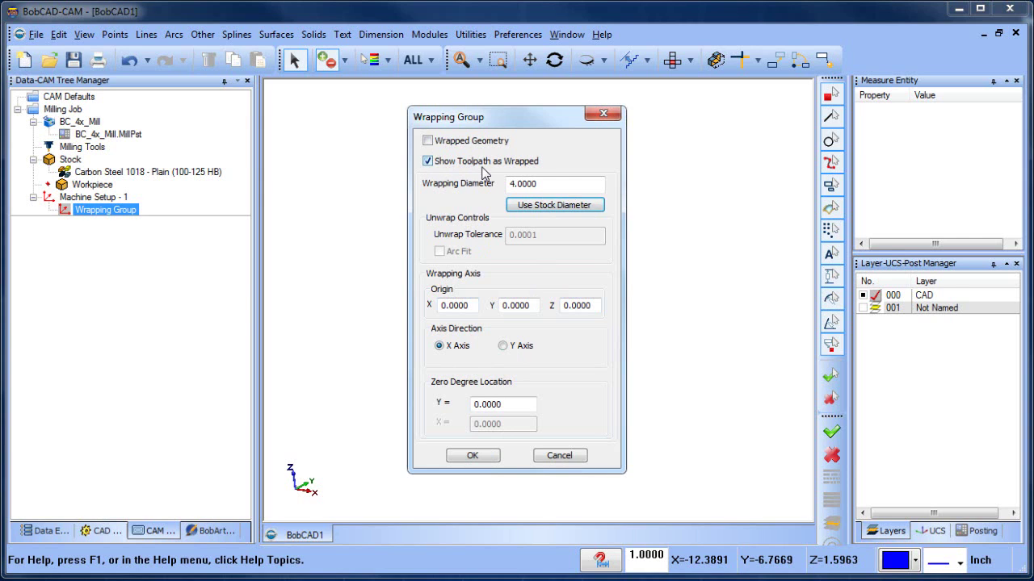
click(476, 456)
Step: Measure the pipe's end circle, showing radius 2.0000 and length 12.5664, then switch to Top view
right_click(638, 183)
click(672, 204)
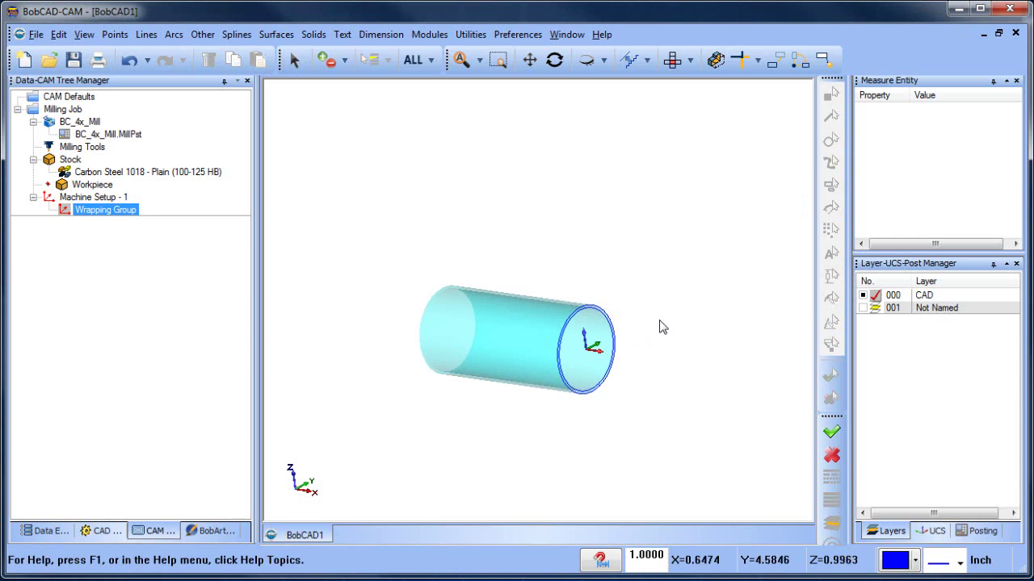
middle_drag(659, 326, 616, 366)
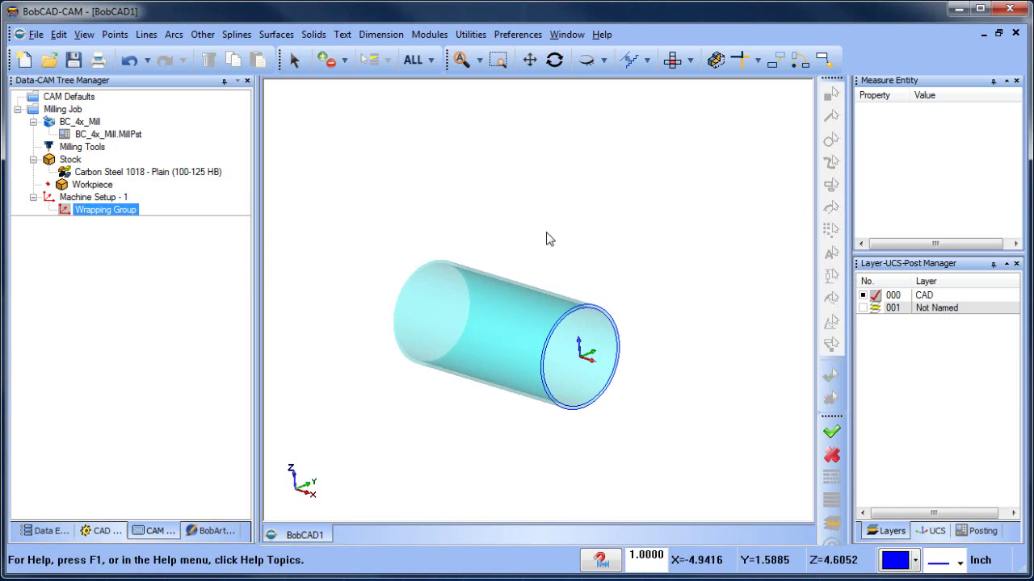
right_click(831, 487)
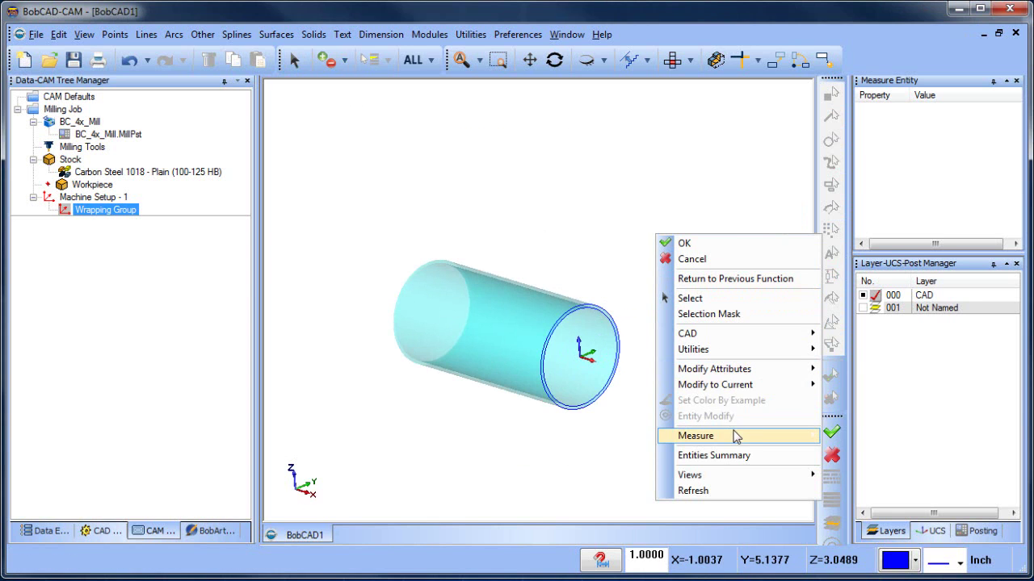
mouse_move(734, 434)
click(846, 433)
click(607, 314)
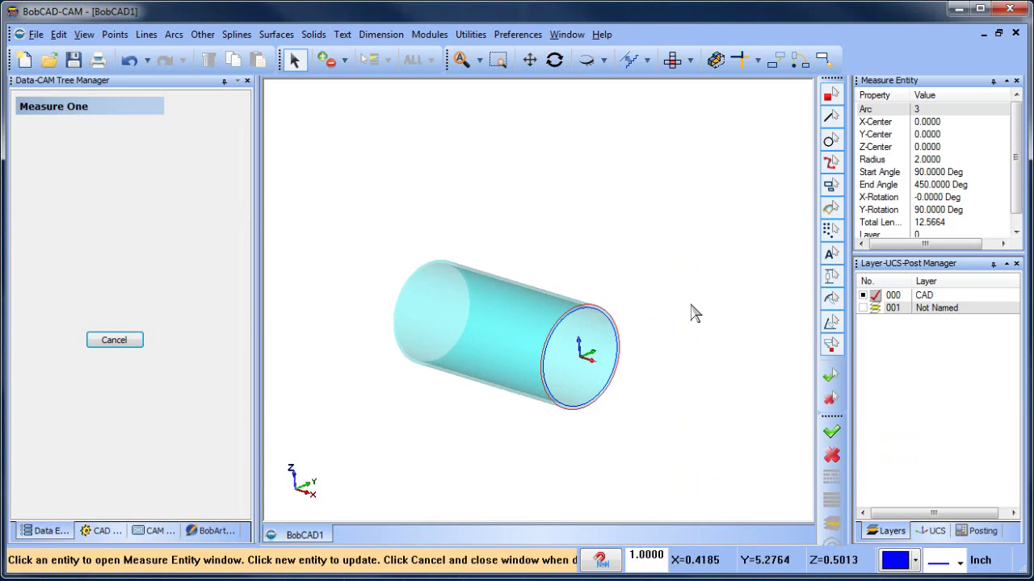
drag(941, 255, 941, 318)
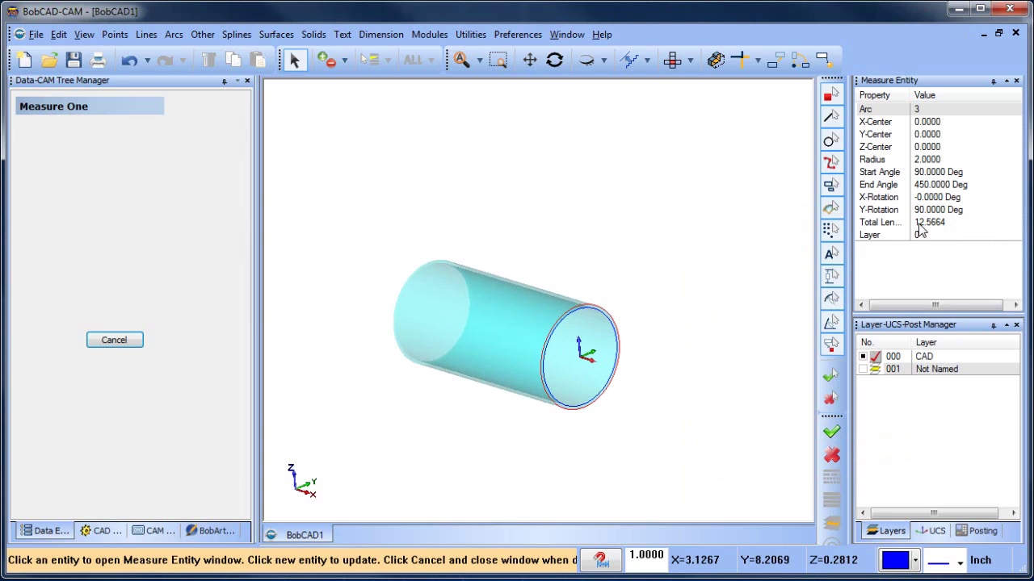
click(675, 61)
right_click(477, 175)
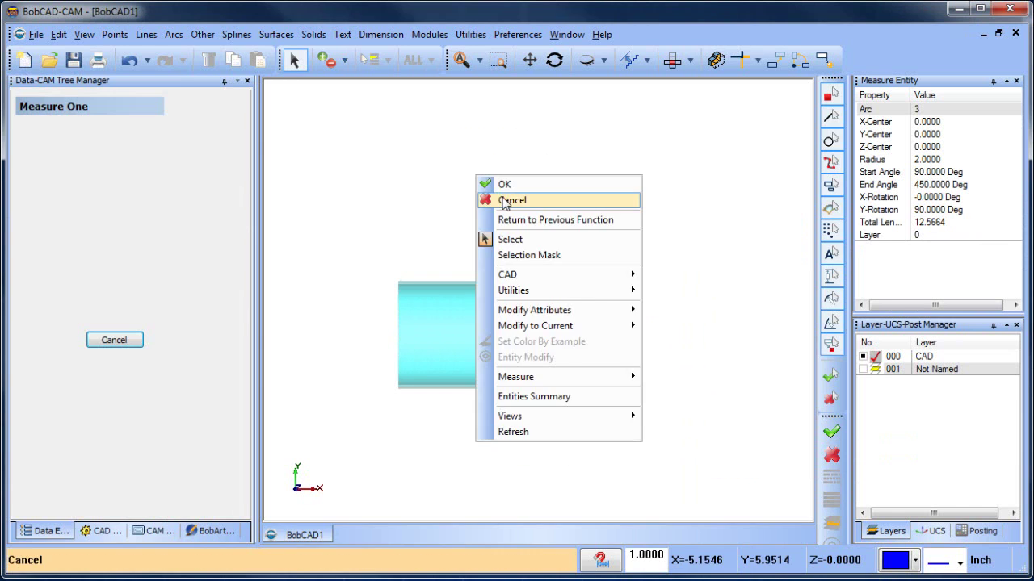
Step: Stop measuring, add layer 002 and make it the current layer
click(499, 200)
right_click(937, 378)
click(961, 386)
click(875, 382)
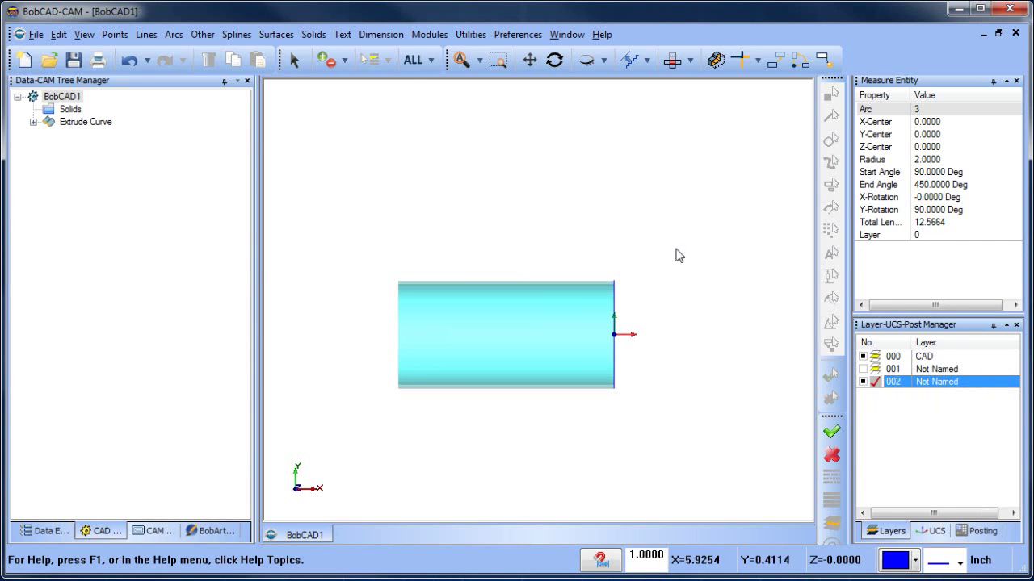
Step: Draw a 7.0000 by 12.5664 rectangle with a Right origin, ending at the pipe's right end
click(203, 34)
click(230, 53)
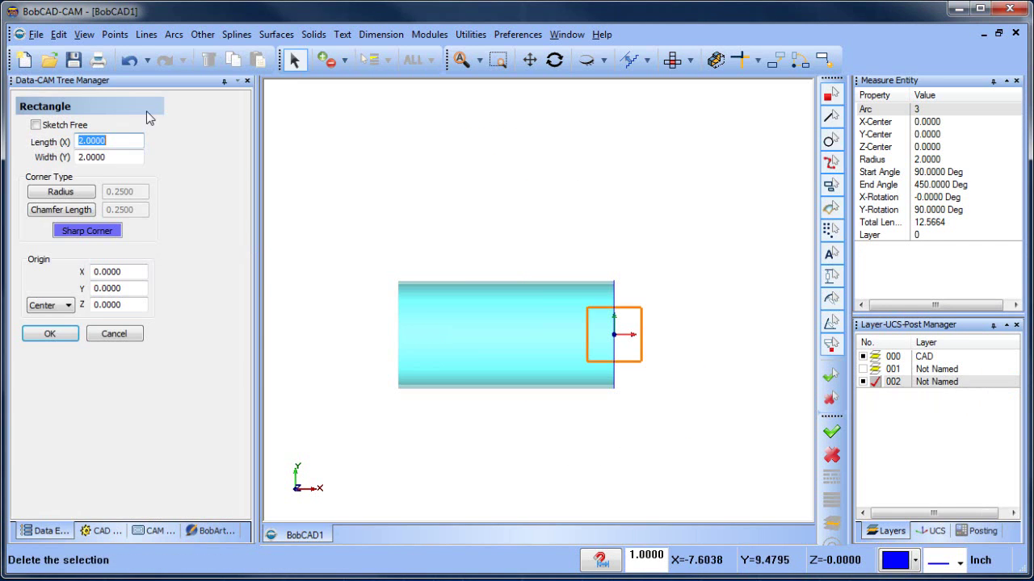
click(68, 306)
click(64, 401)
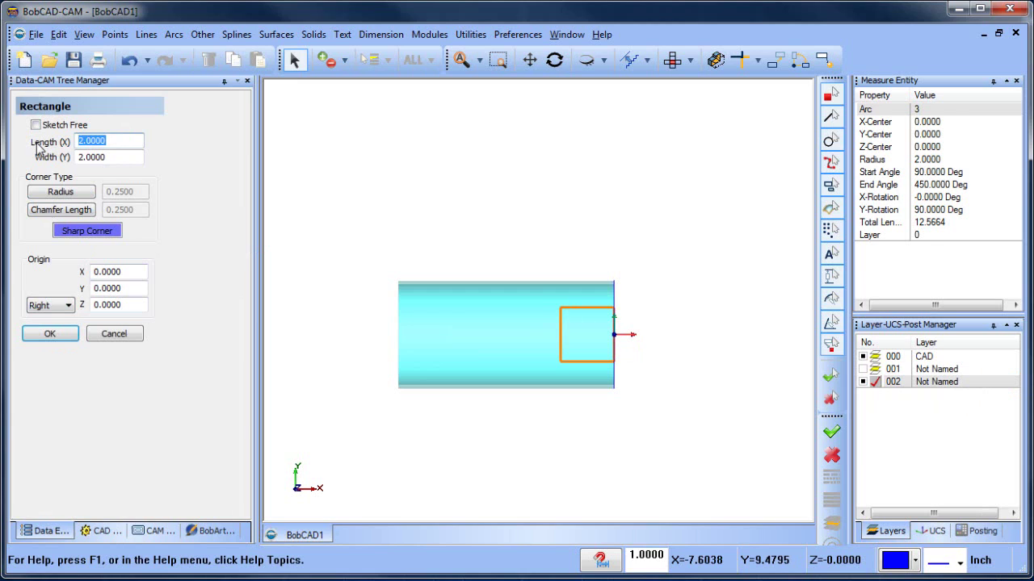
text(12.5664)
click(121, 158)
key(shift+Tab)
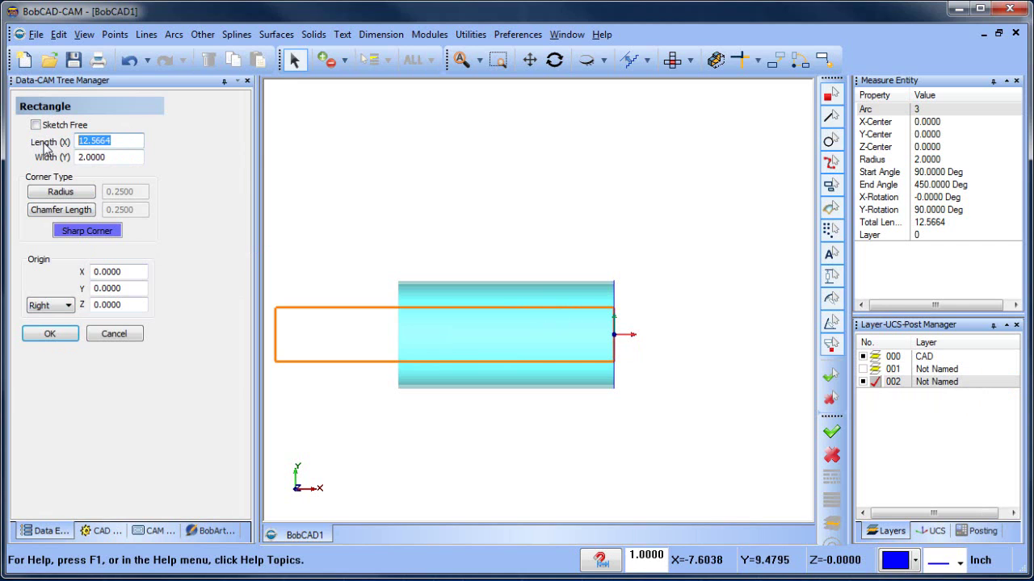
text(6)
click(117, 157)
key(shift+Tab)
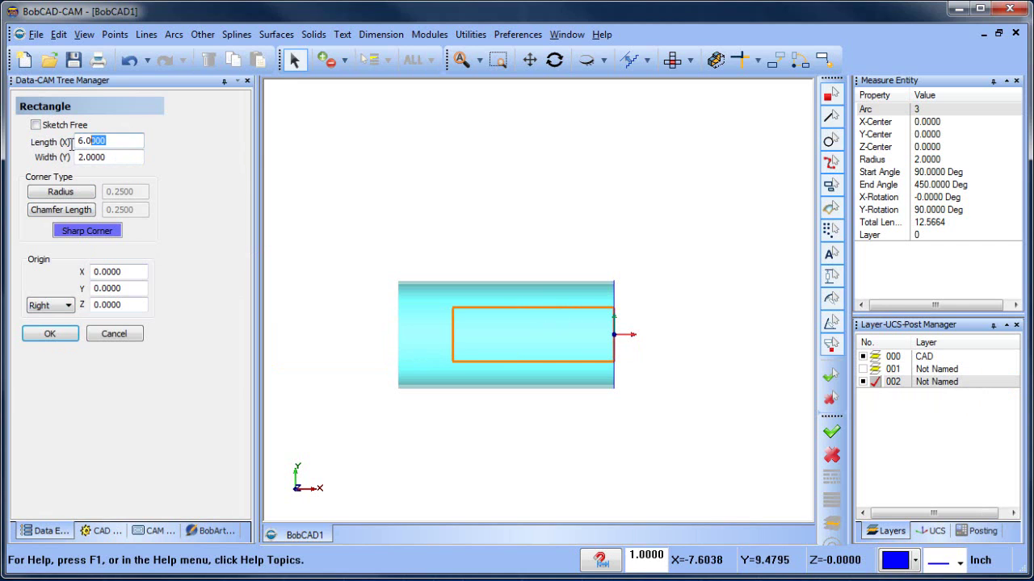
text(7)
key(Tab)
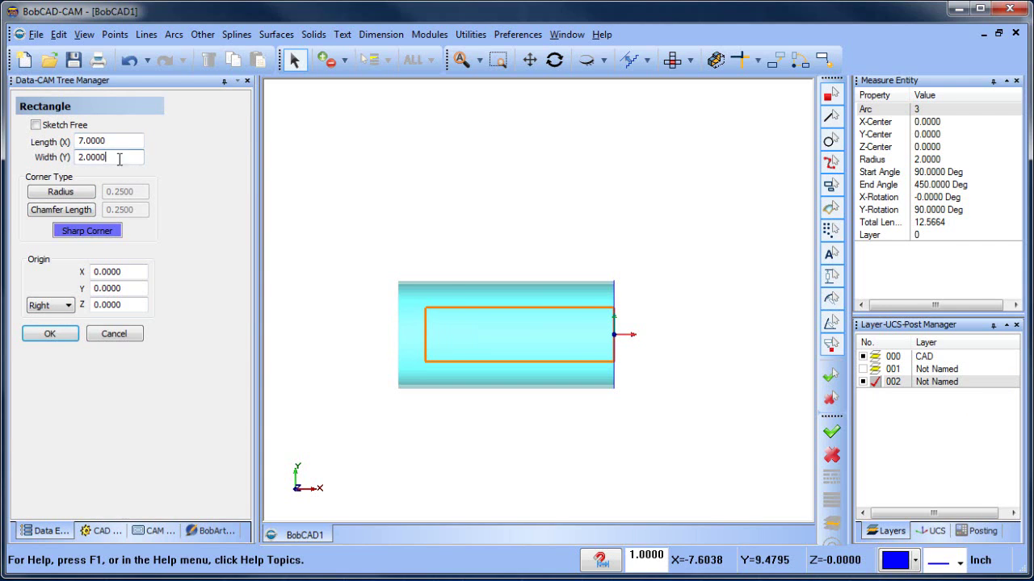
text(12.5664)
click(123, 141)
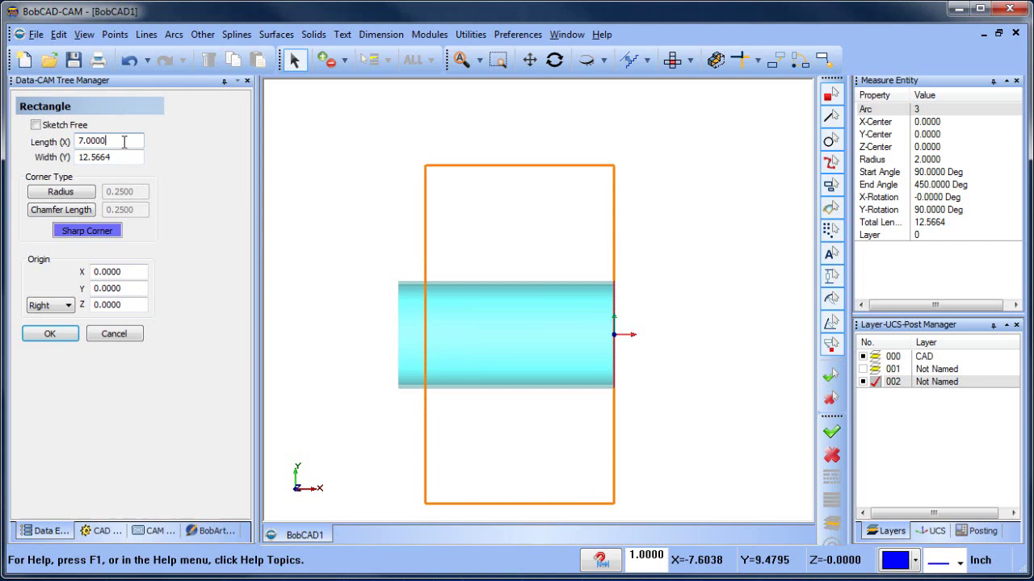
click(50, 334)
click(112, 336)
scroll(392, 342, down, 2)
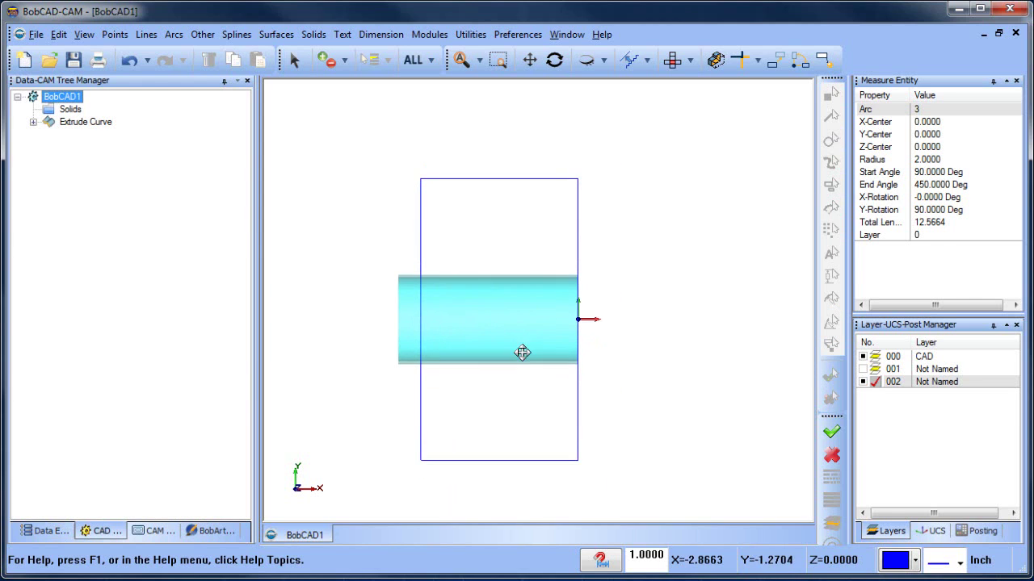
Step: Create 'Pipe Cutting' text at 0.5 height and preview it over the pipe
middle_drag(521, 352, 514, 344)
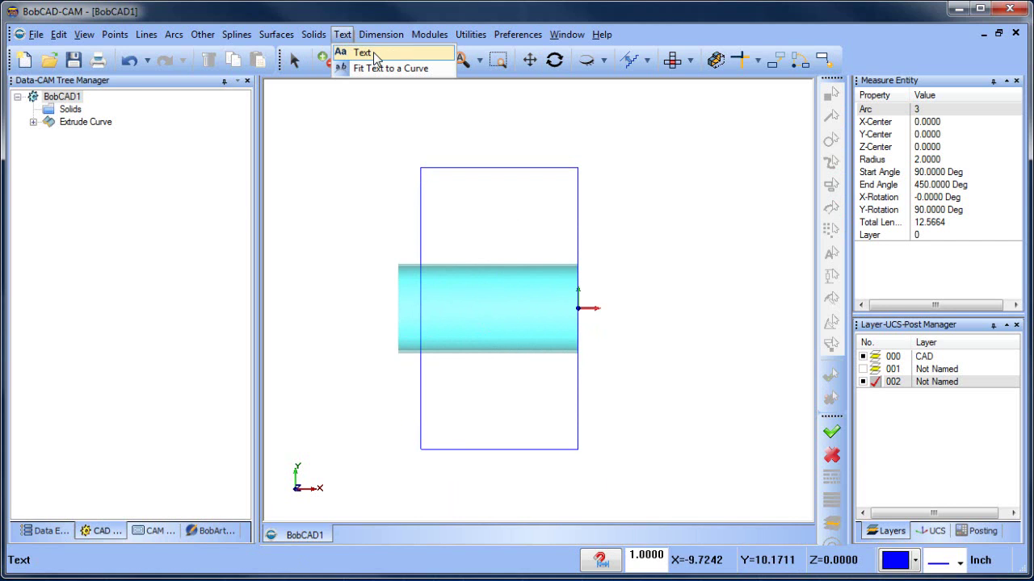
click(362, 53)
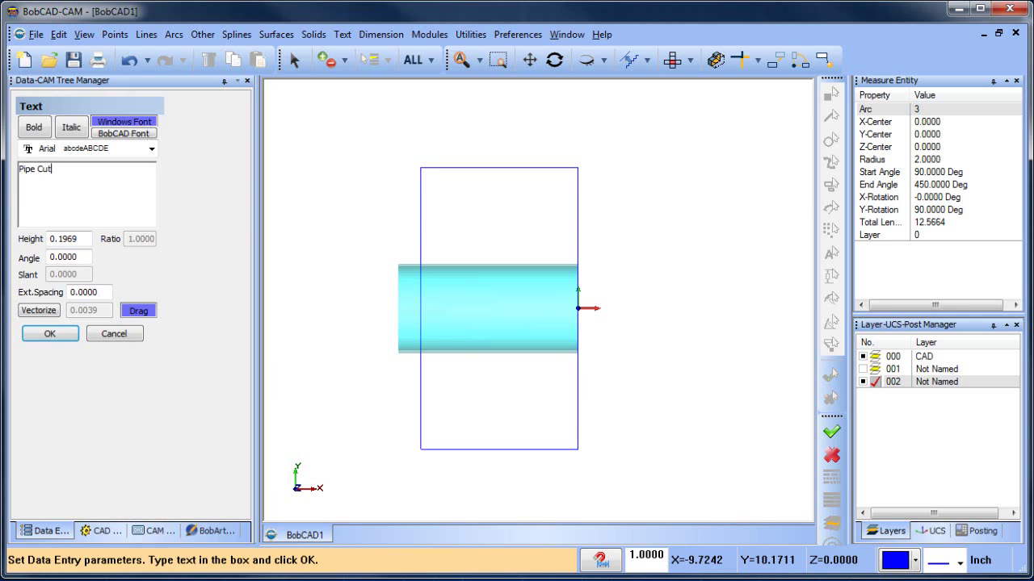
double_click(81, 239)
text(.)
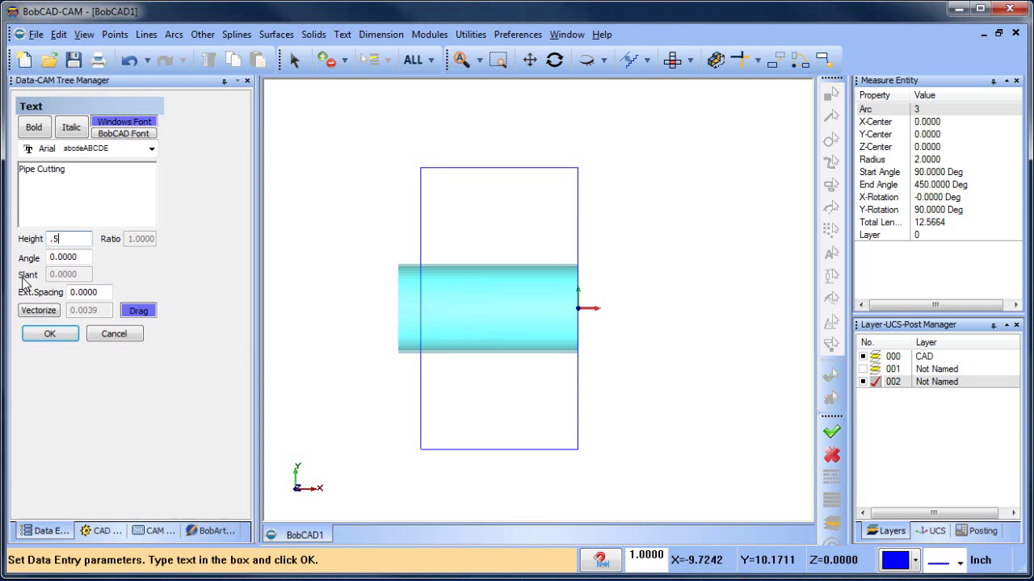
text(5)
click(68, 336)
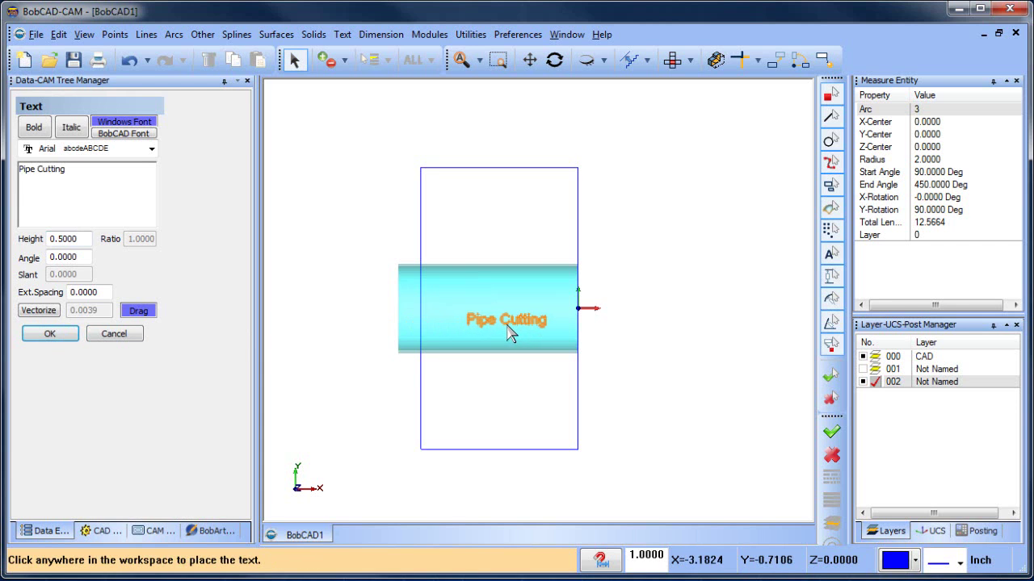
scroll(507, 331, up, 3)
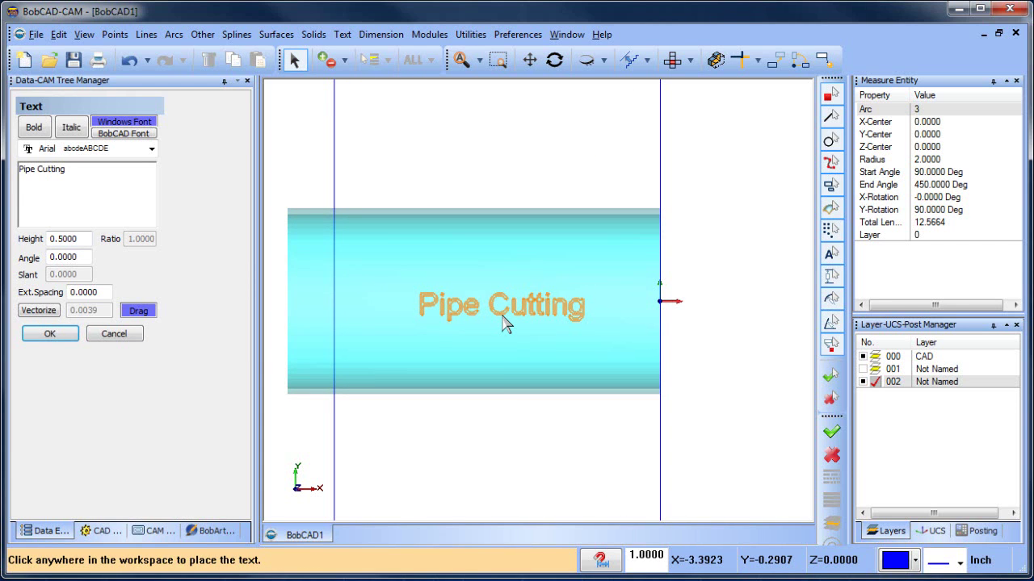
Step: Place the first 'Pipe Cutting' line on the pipe and switch the font to Gunplay
click(505, 323)
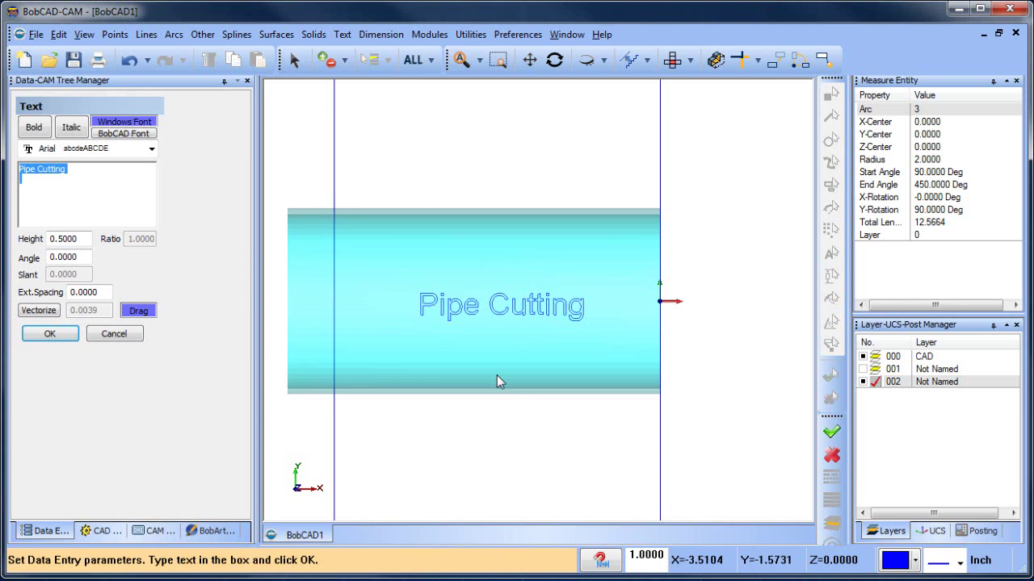
click(151, 149)
scroll(159, 197, down, 4)
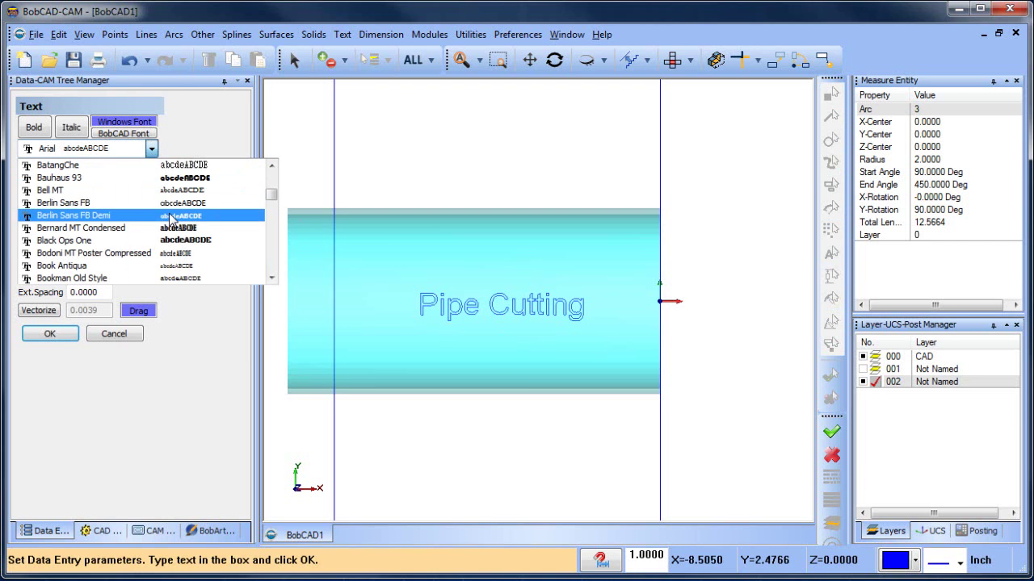
scroll(170, 218, down, 2)
key(g)
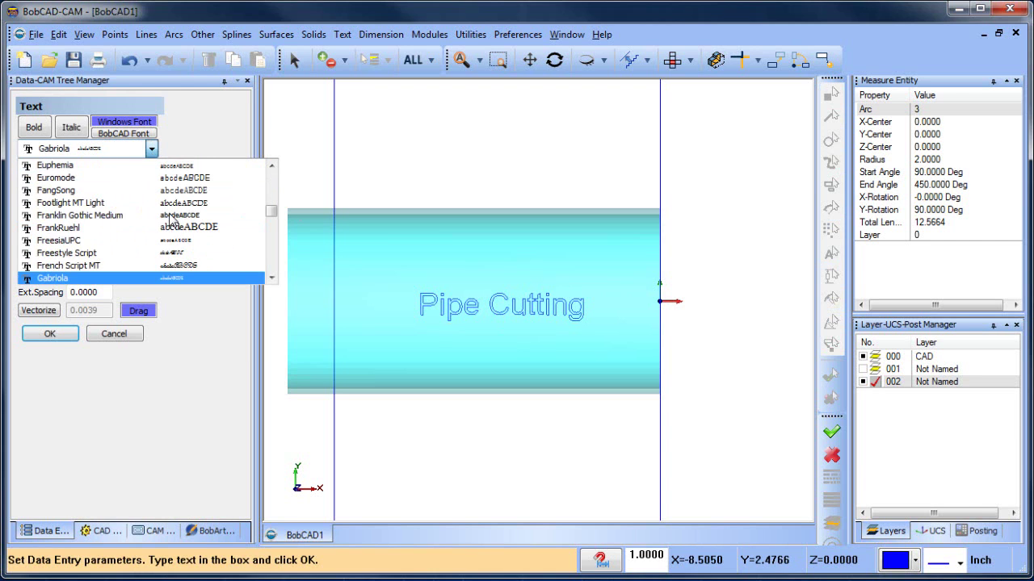
scroll(162, 244, down, 1)
scroll(161, 245, down, 2)
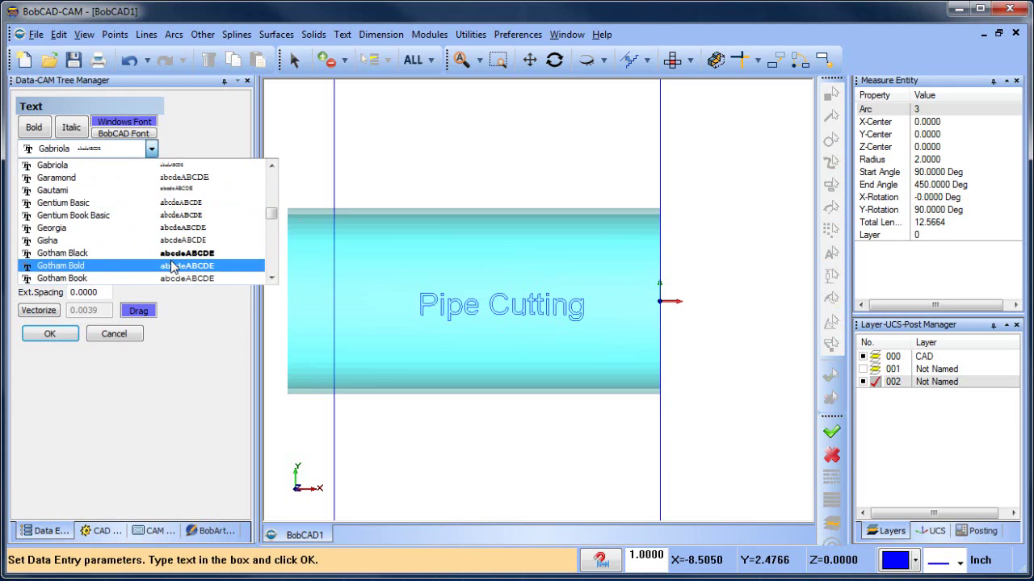
scroll(170, 265, down, 4)
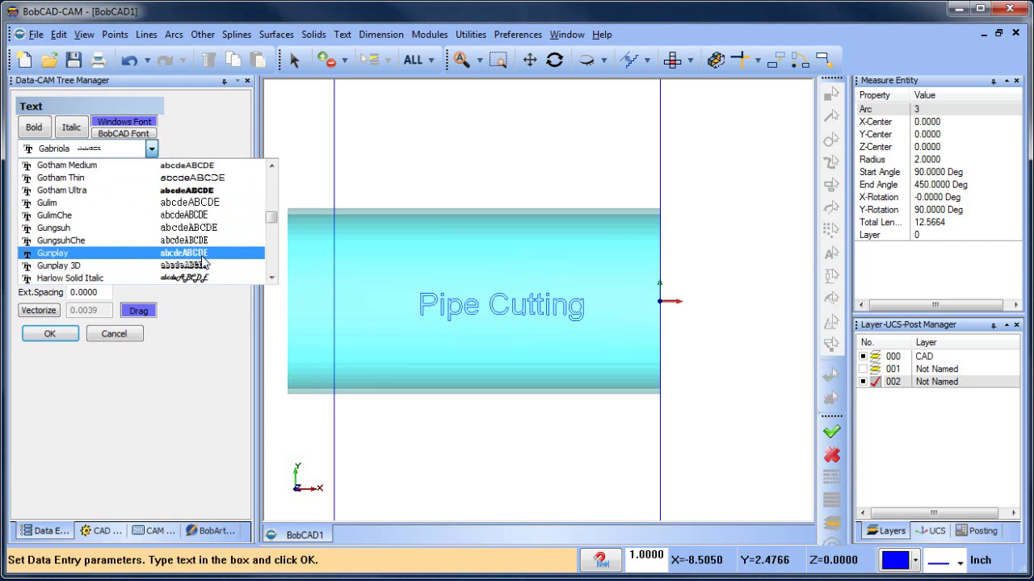
click(204, 261)
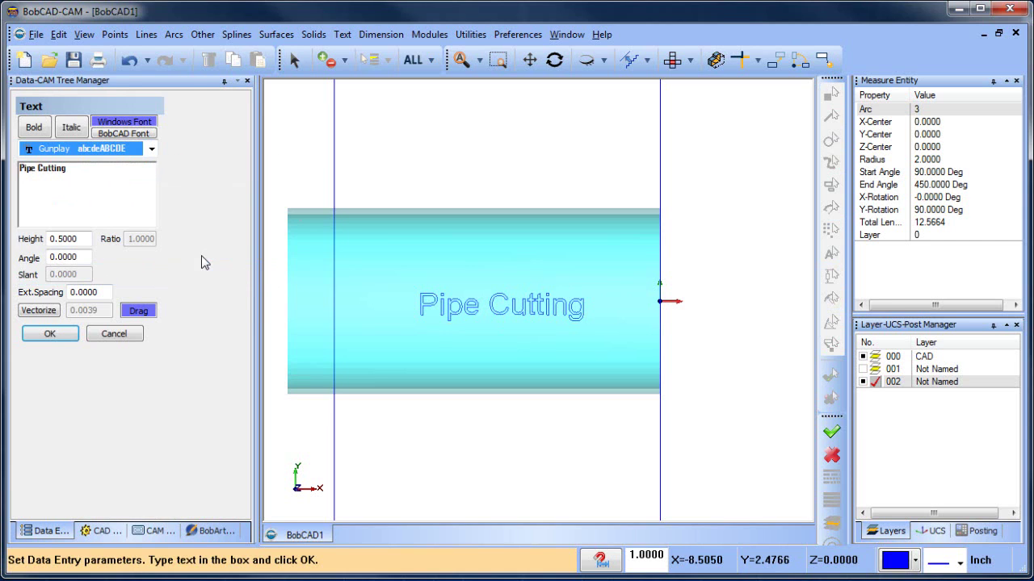
Step: Place a second Gunplay stencil 'Pipe Cutting' line above the first on the pipe
click(49, 334)
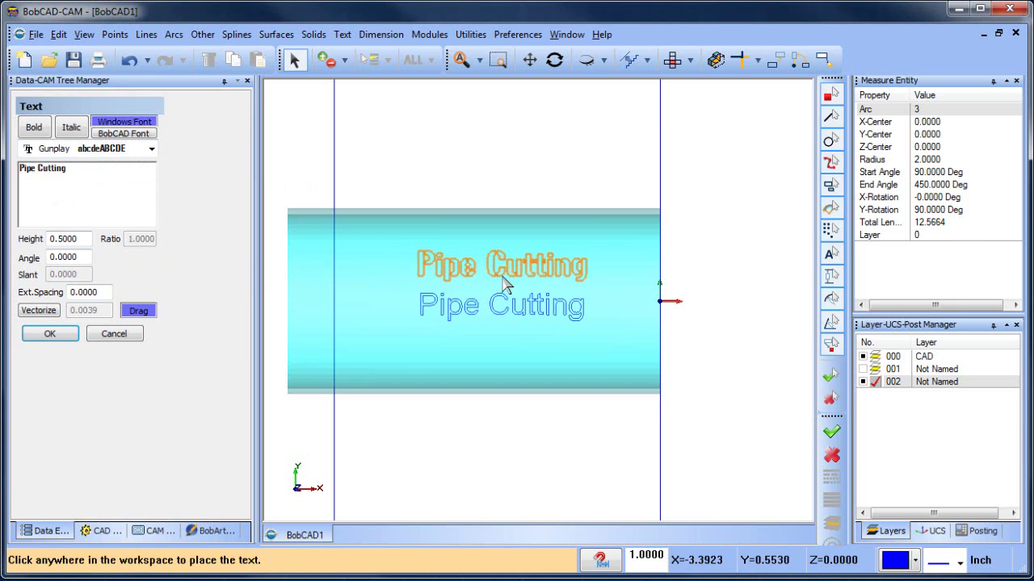
click(507, 283)
scroll(465, 284, up, 5)
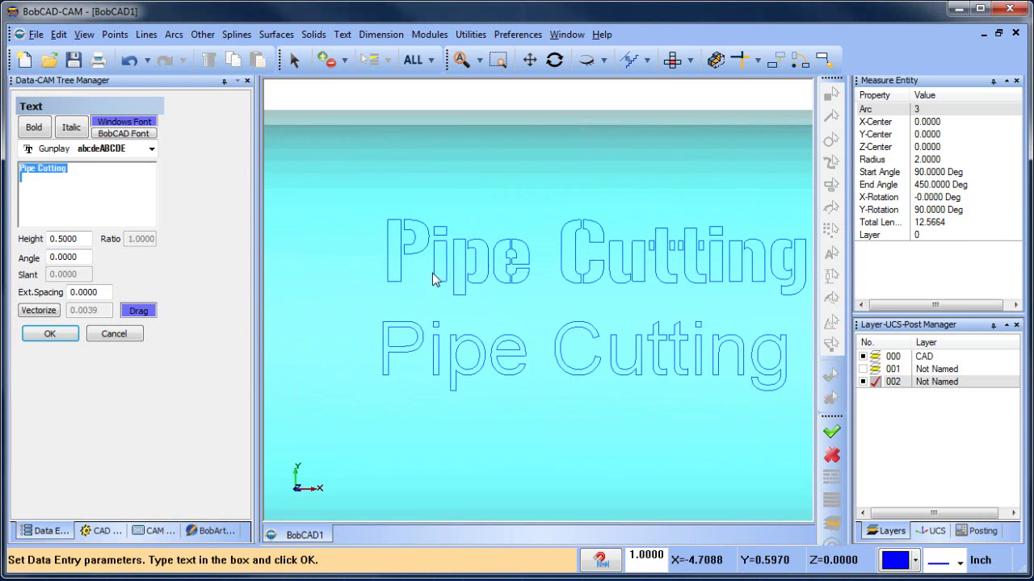
scroll(521, 310, down, 2)
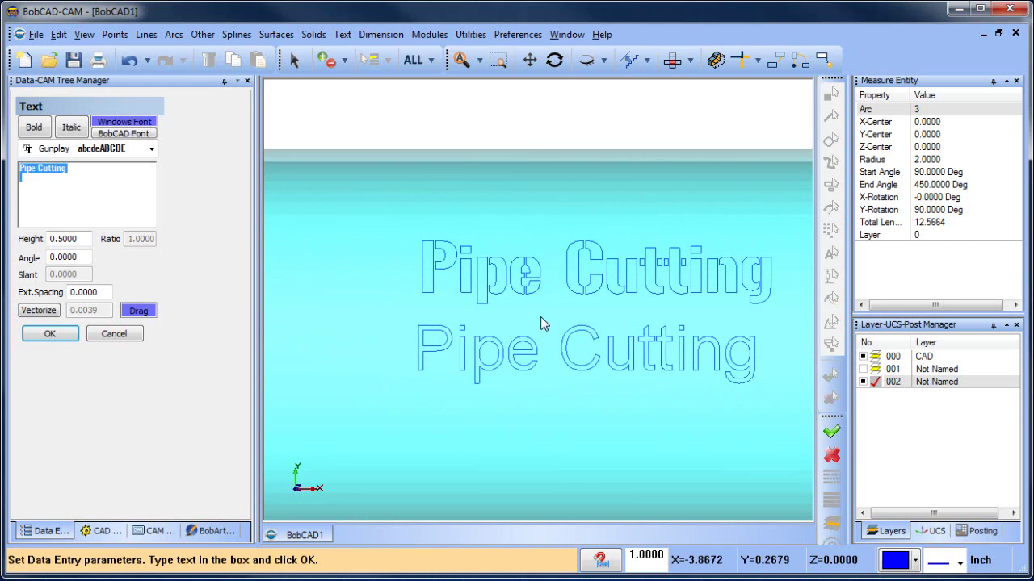
scroll(541, 317, down, 3)
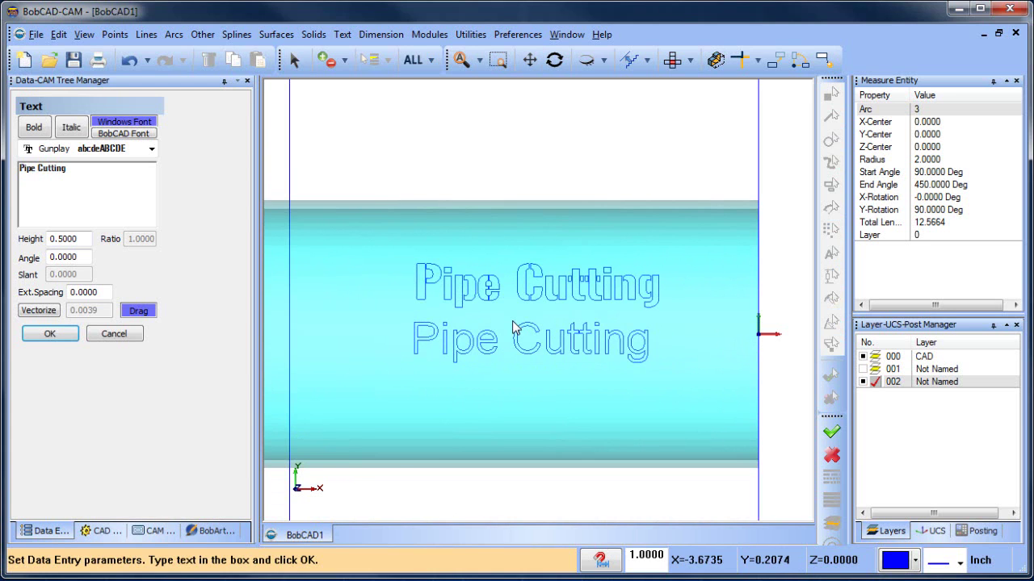
Step: Place the Gunplay text at 0.75 height with 0.05 extra spacing, then close the Text panel
double_click(79, 235)
text(0.75)
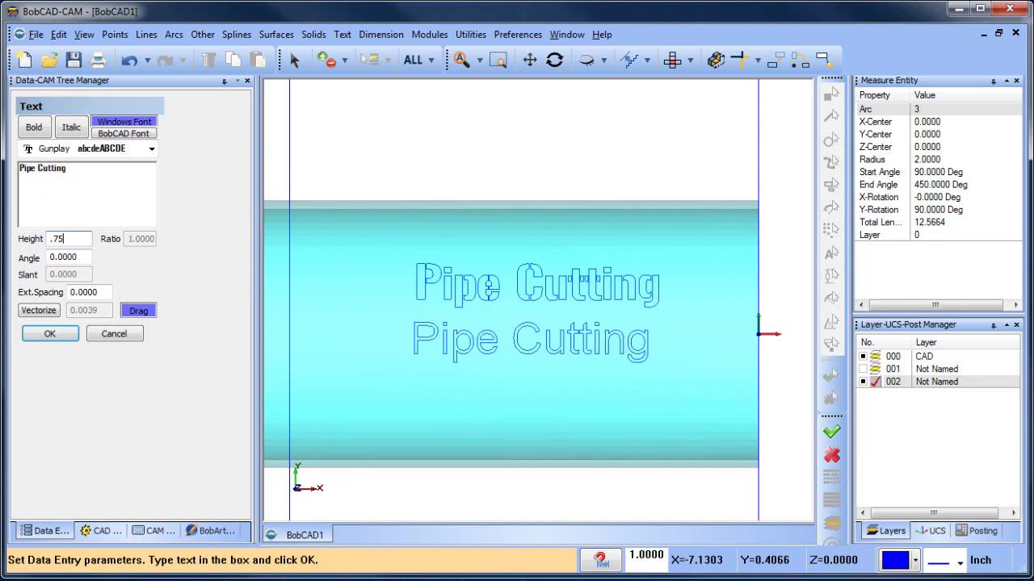
drag(110, 292, 3, 292)
text(.05)
click(49, 334)
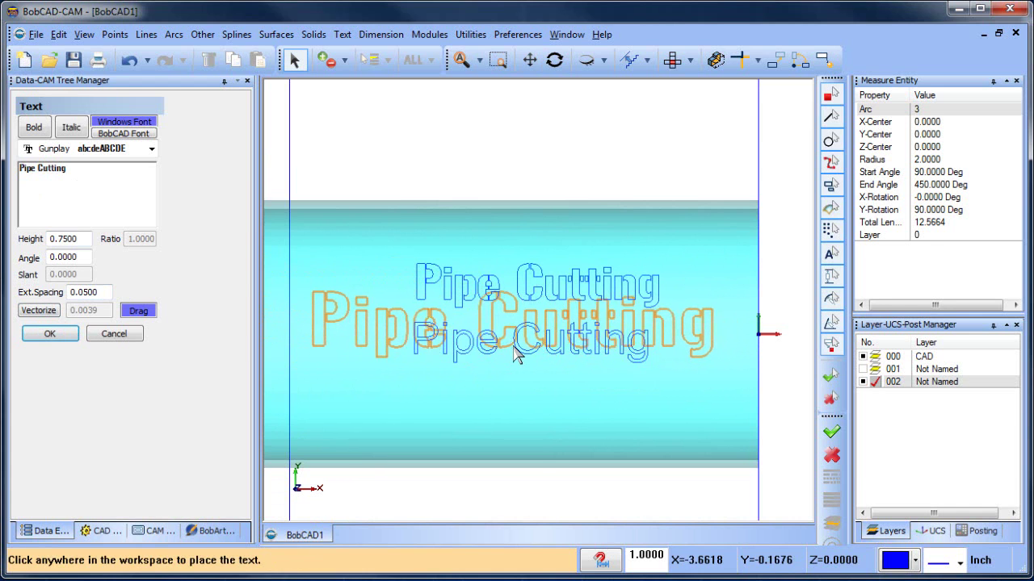
click(512, 346)
click(512, 346)
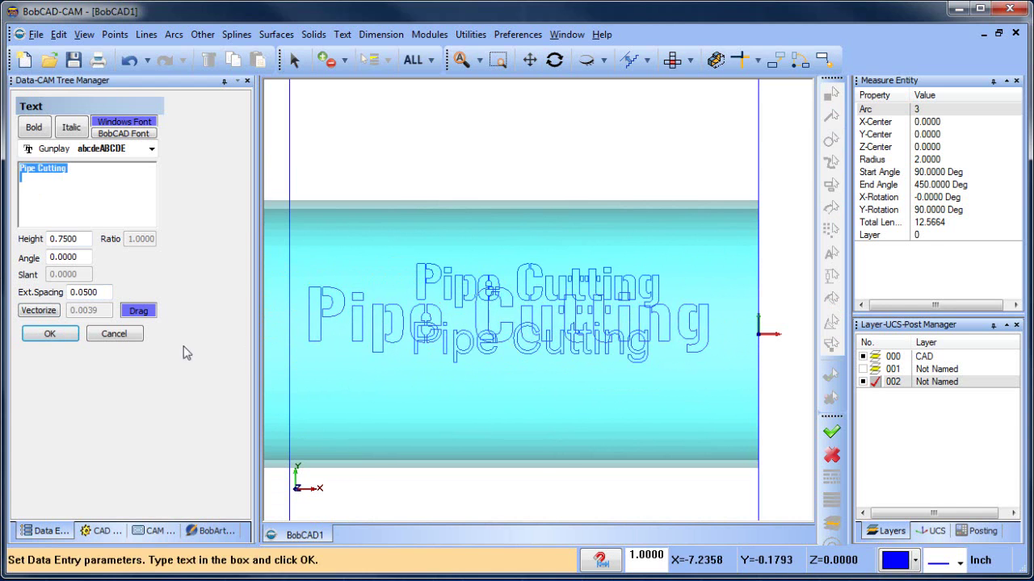
click(114, 333)
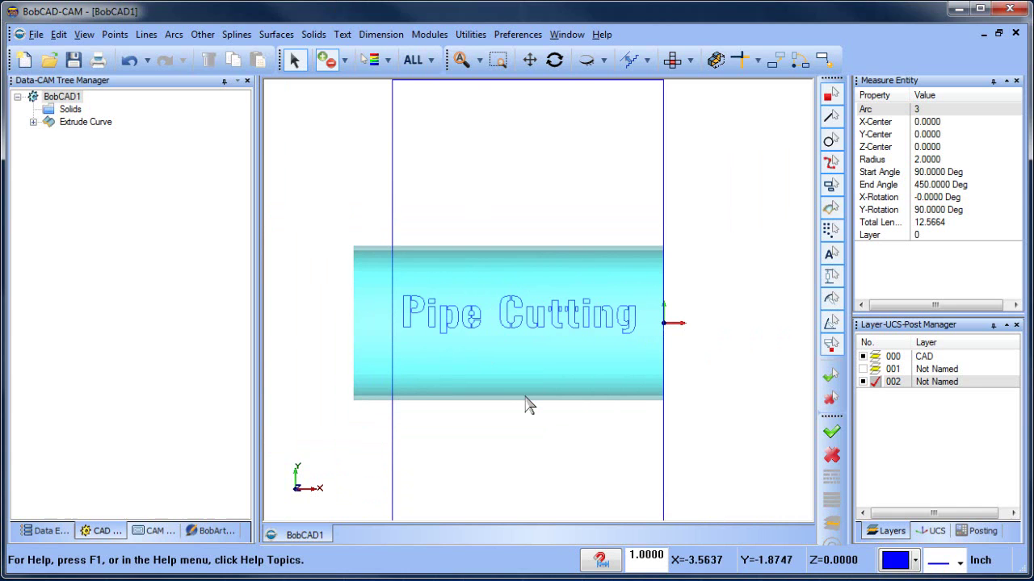
Step: Start a Mill 2 Axis feature under the Wrapping Group
click(155, 531)
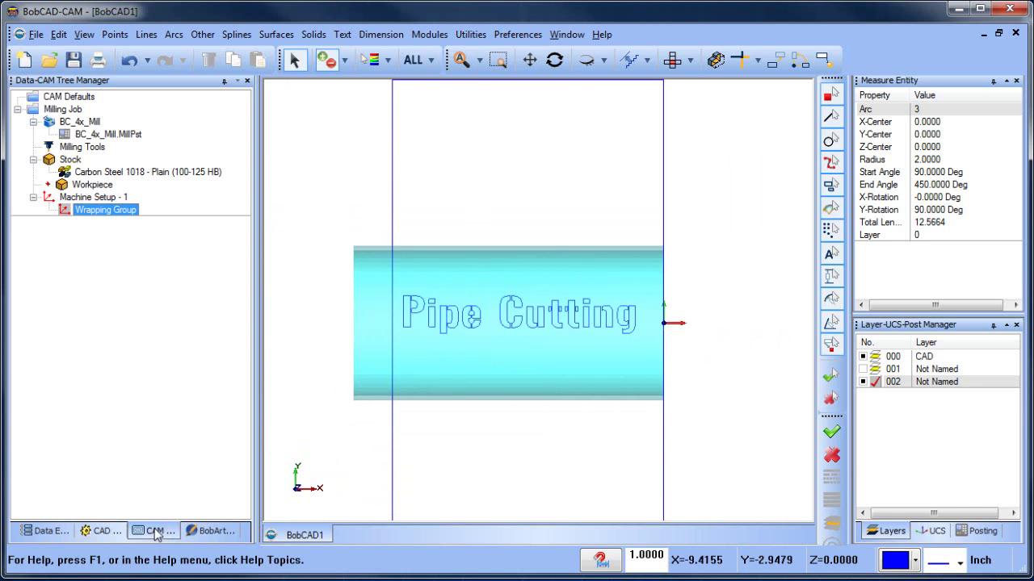
right_click(95, 217)
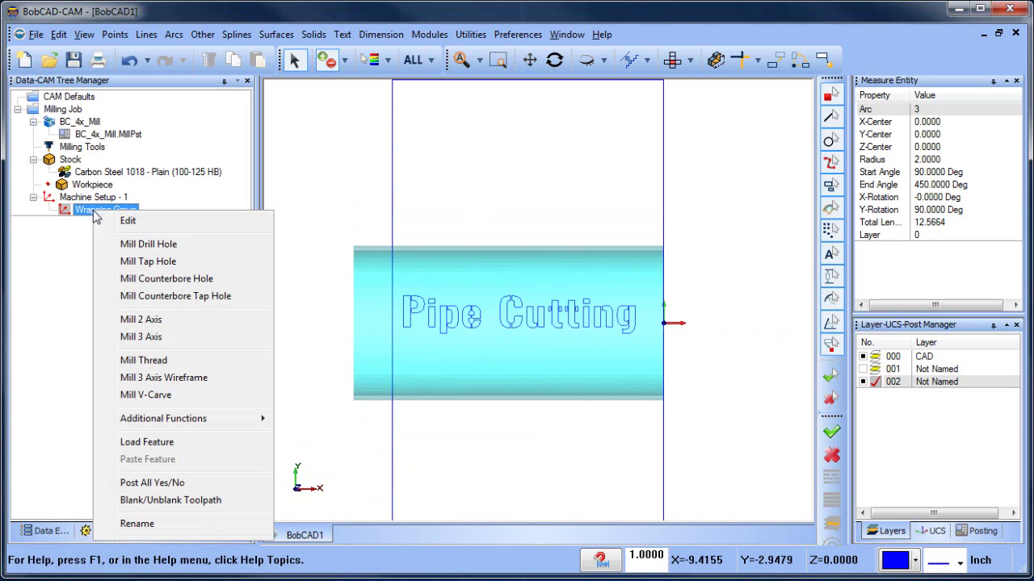
click(191, 320)
Step: Use the Pipe Cutting text as the feature geometry and re-enter the Total Depth value
click(466, 145)
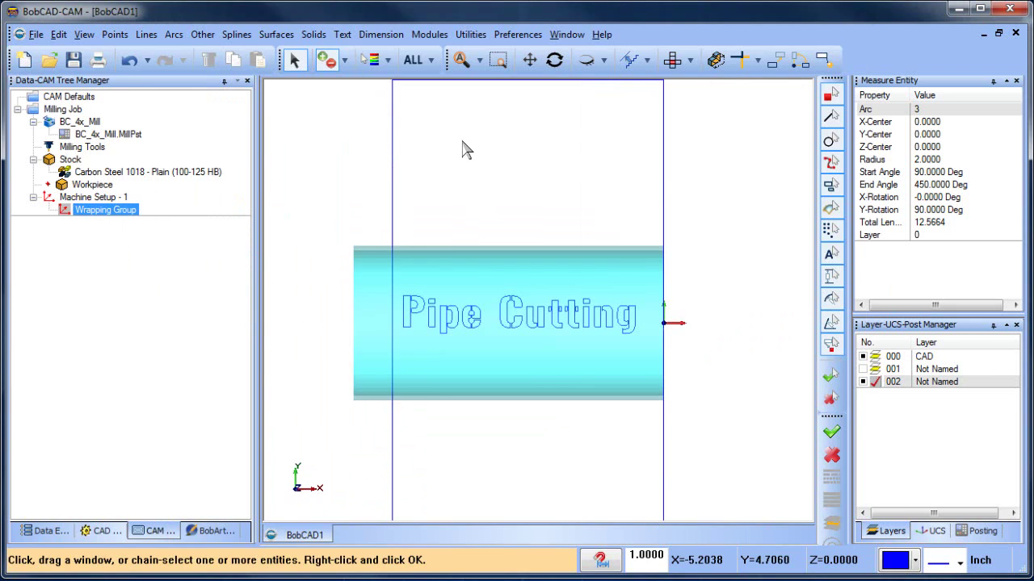
right_click(502, 201)
click(645, 535)
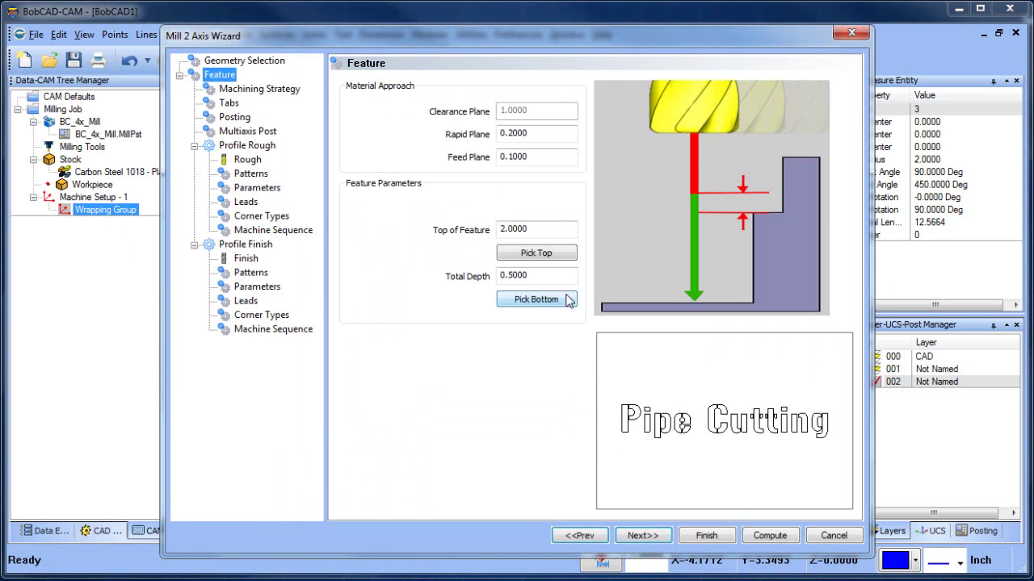
double_click(537, 275)
text(.015)
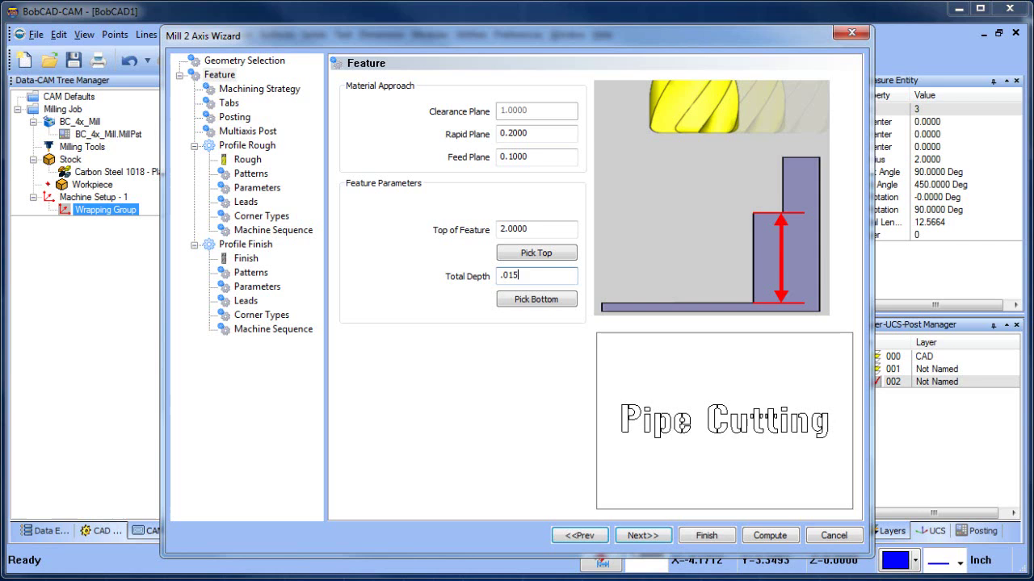
double_click(544, 275)
Step: Remove Profile Rough and set the Profile Finish tool diameter to 0.06
text(.2)
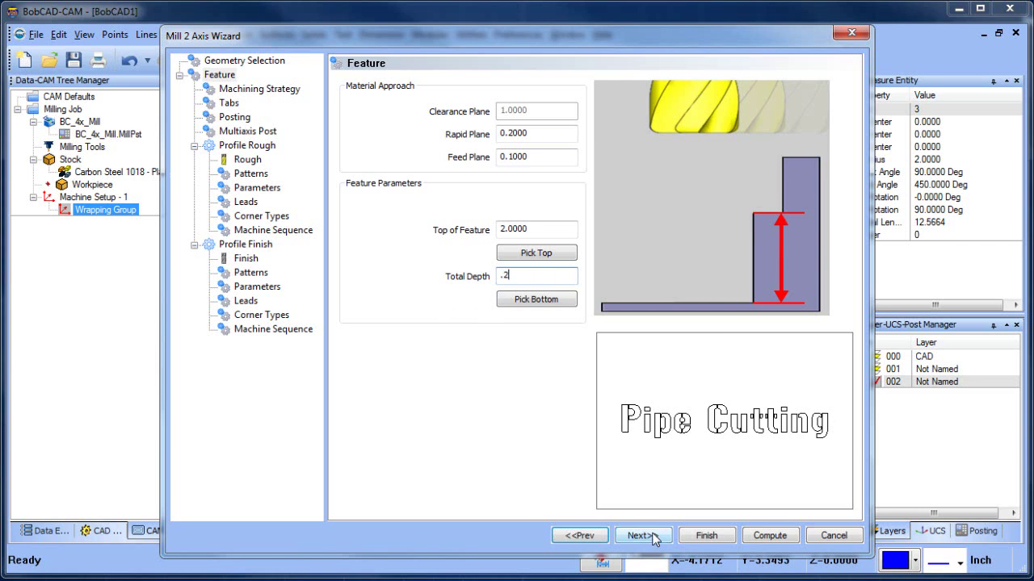
click(650, 536)
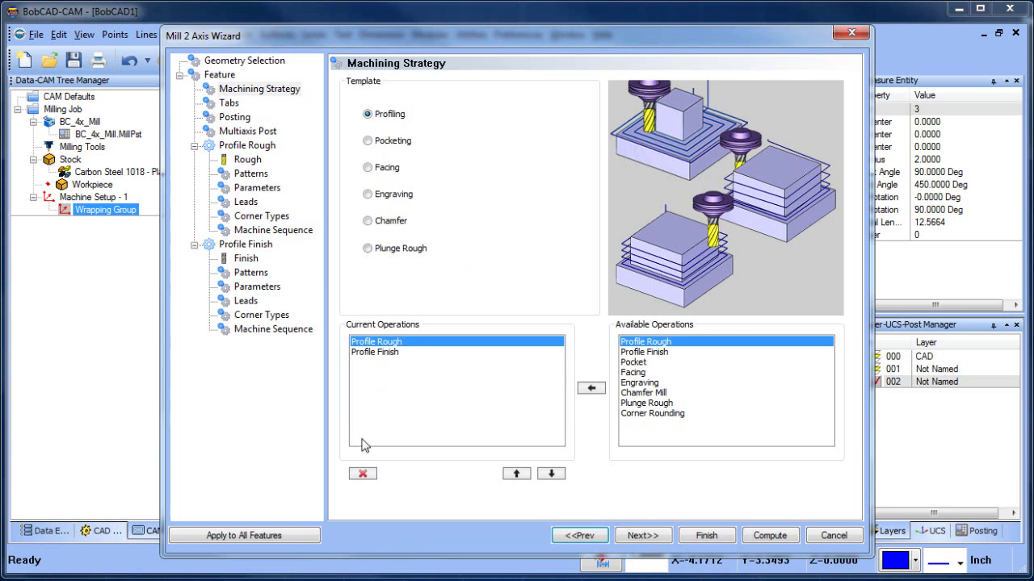
click(362, 473)
click(646, 533)
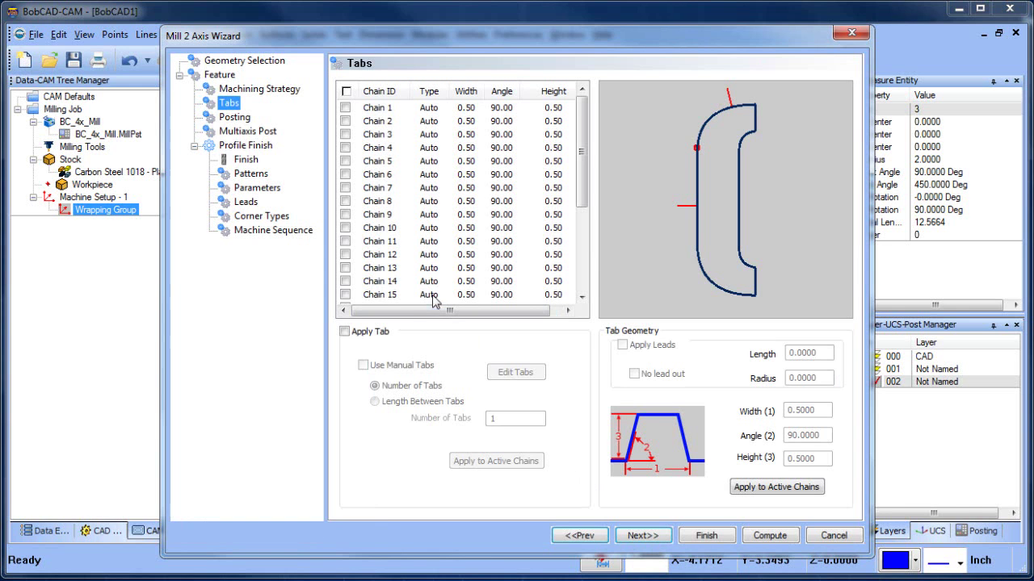
click(247, 161)
double_click(554, 139)
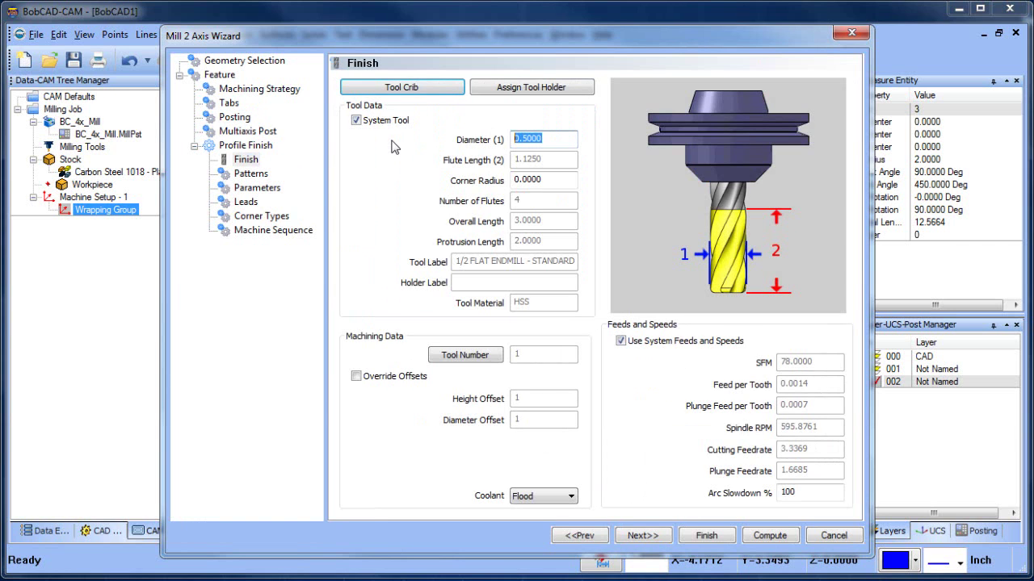
text(.06)
Step: Set a 0.05 right-angle lead-in and a circular lead-out with 0.05 line length and radius
click(246, 203)
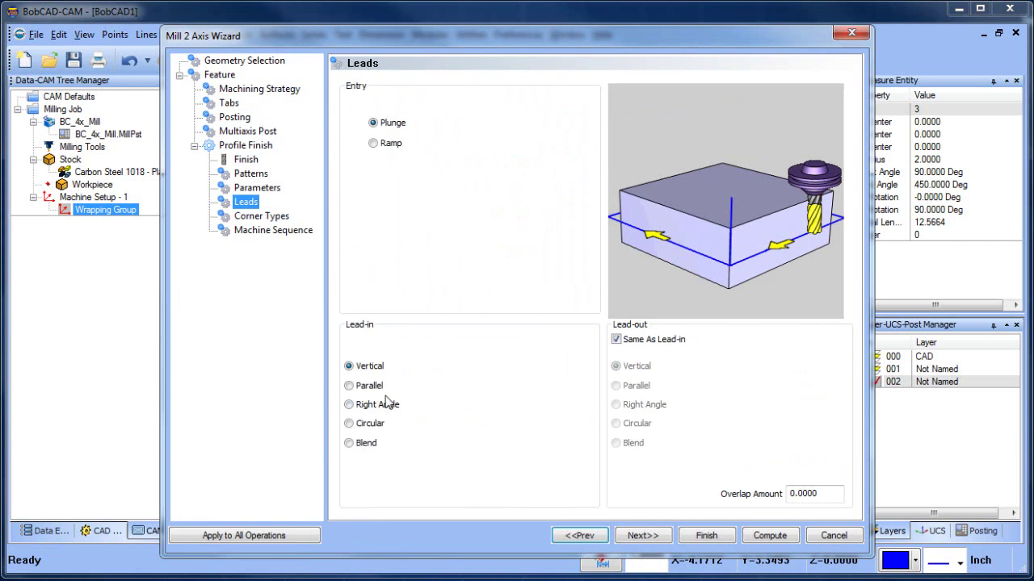
click(348, 404)
double_click(554, 424)
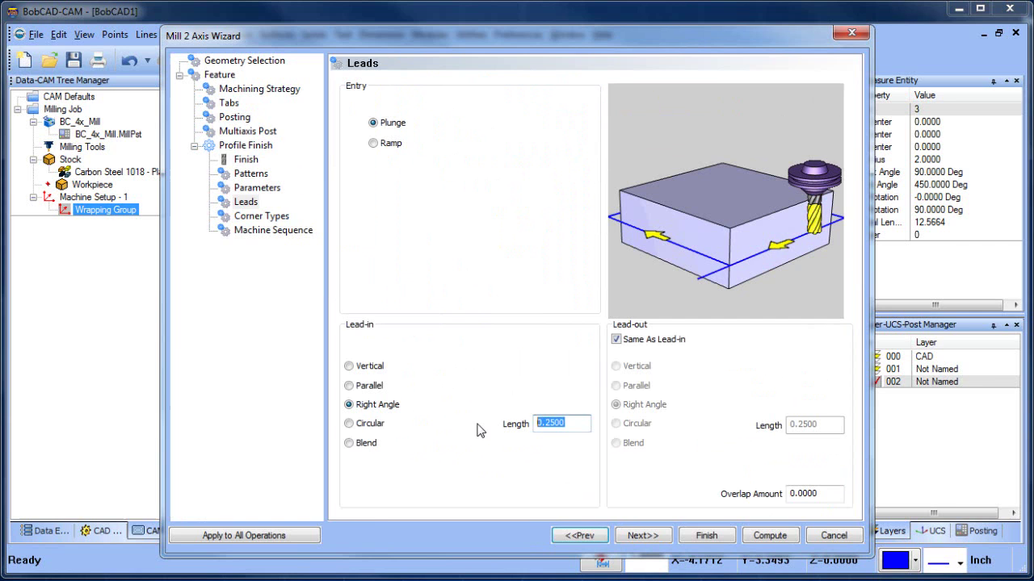
text(.0)
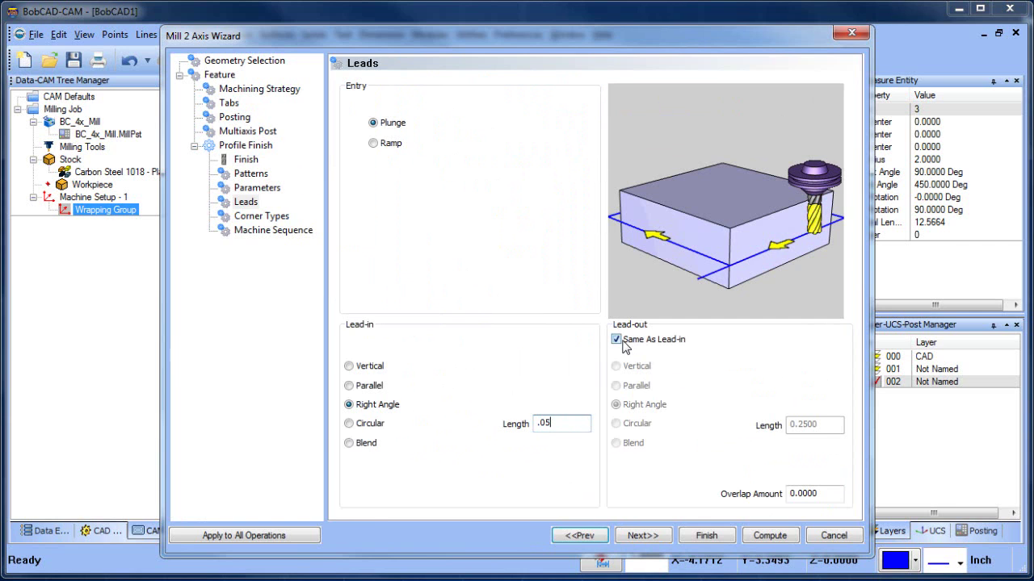
text(5)
click(616, 340)
click(617, 423)
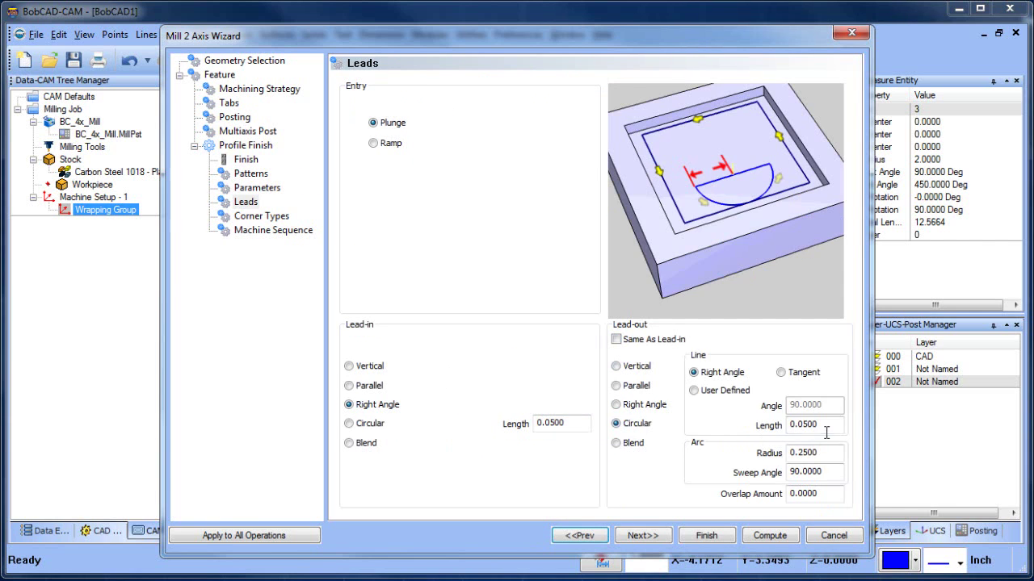
double_click(814, 425)
text(.05)
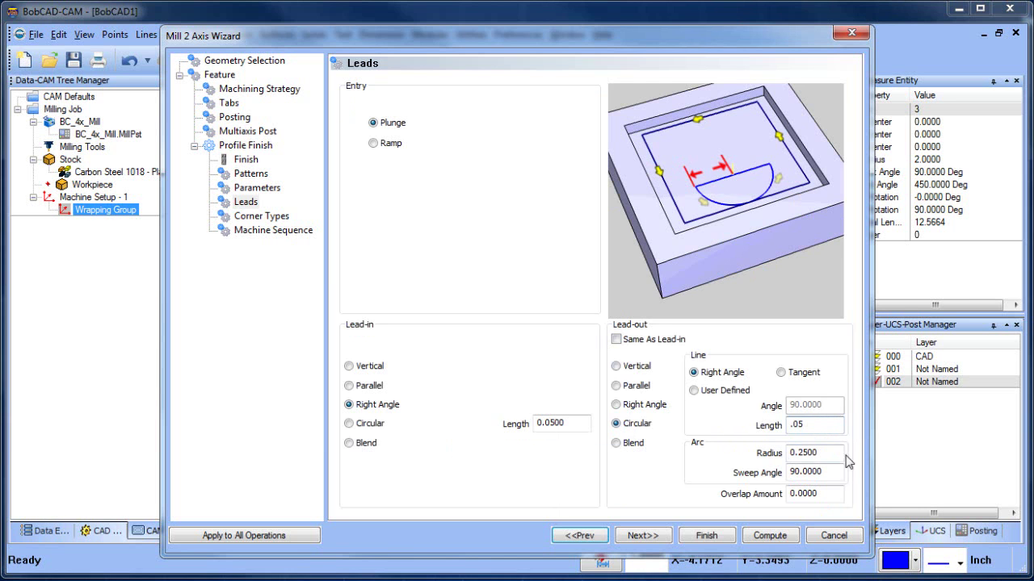
double_click(811, 453)
text(.05)
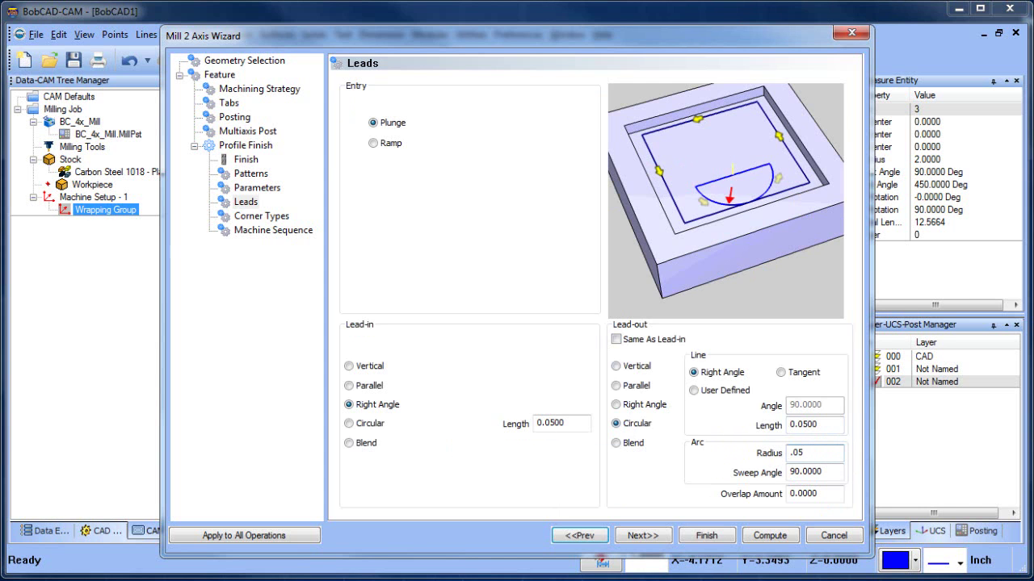
Step: Compute the Profile Finish toolpath, hide the stock pipe, and return to the front view
click(769, 535)
scroll(428, 324, up, 5)
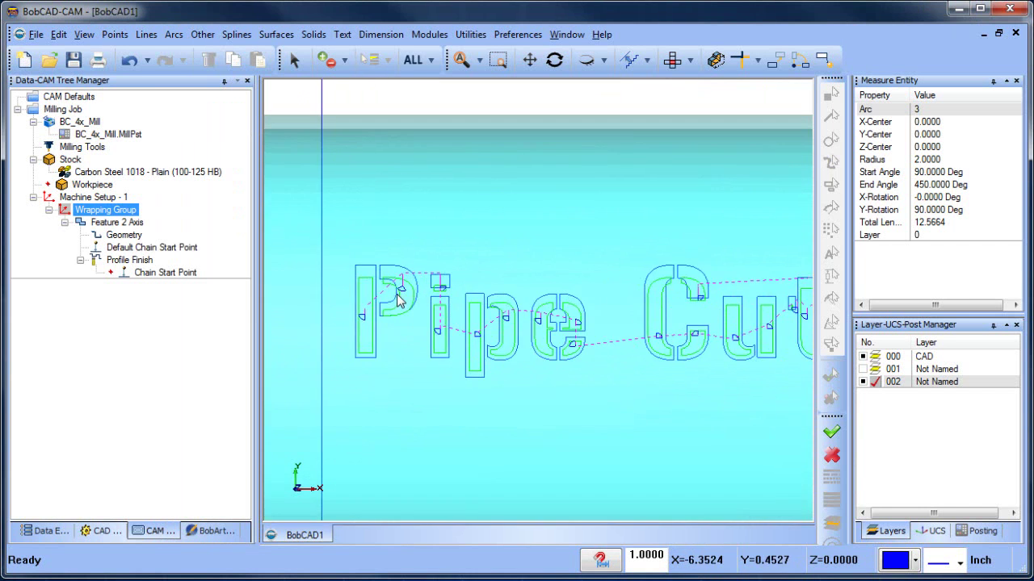
key(F8)
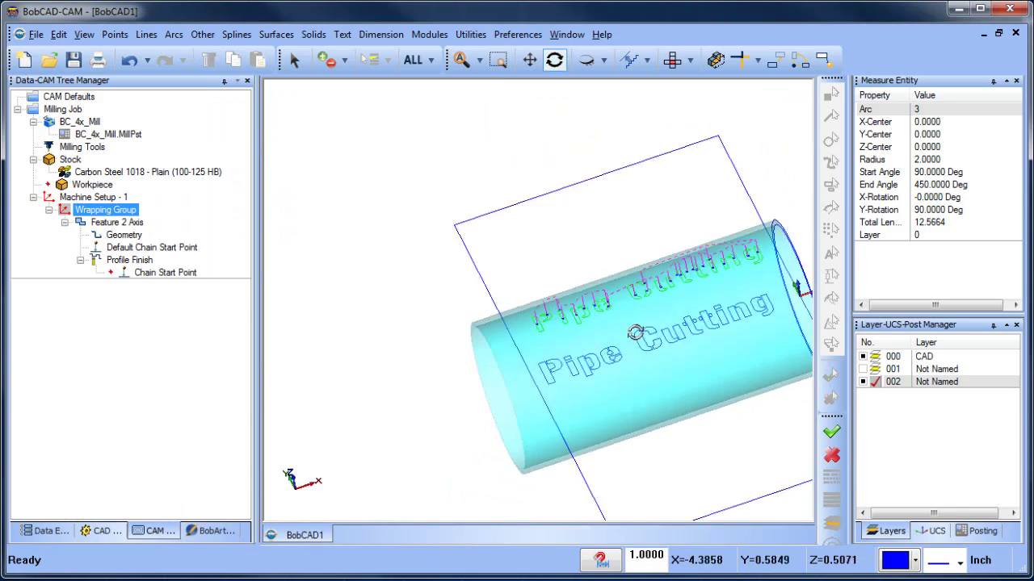
middle_drag(606, 361, 577, 281)
right_click(71, 160)
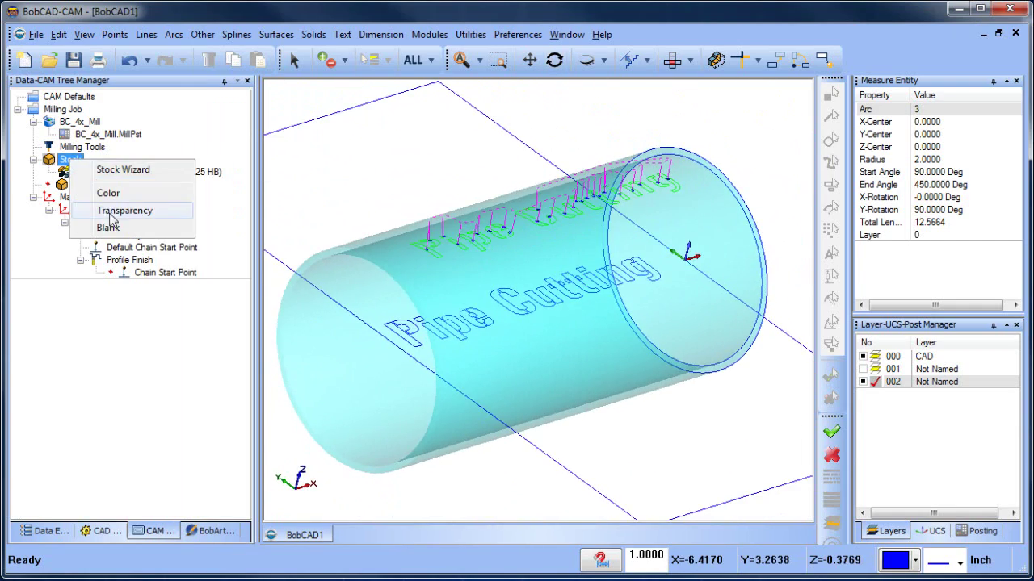
click(165, 227)
middle_drag(256, 245, 553, 97)
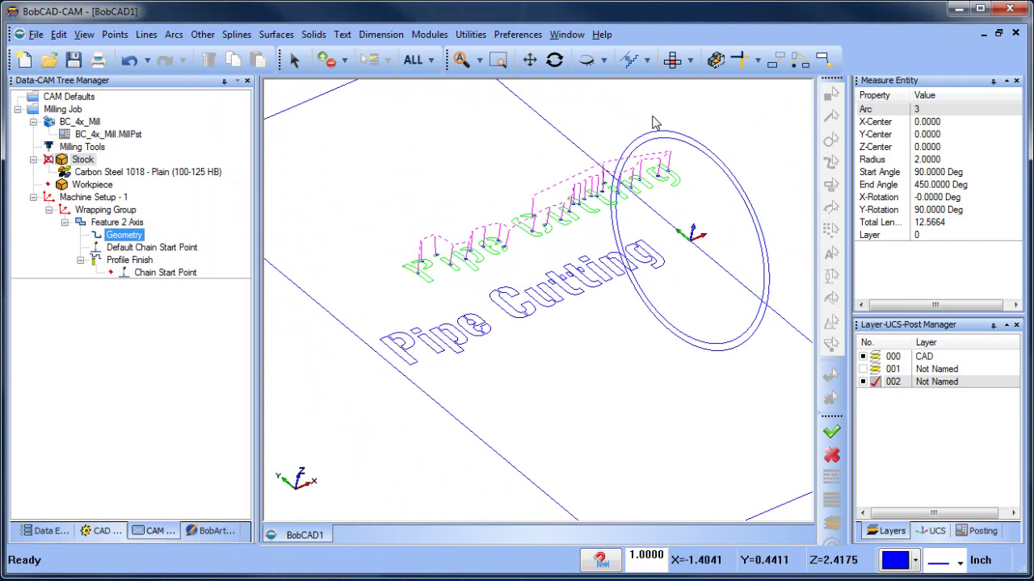
click(681, 68)
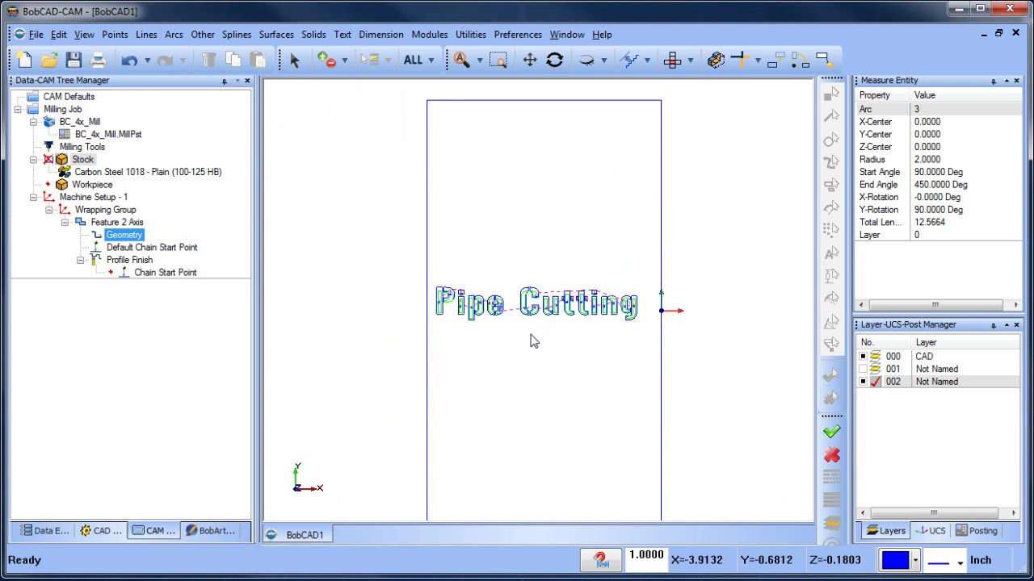
Step: Modify the text to 2.5 height and split 'Pipe Cutting' onto two lines
click(294, 60)
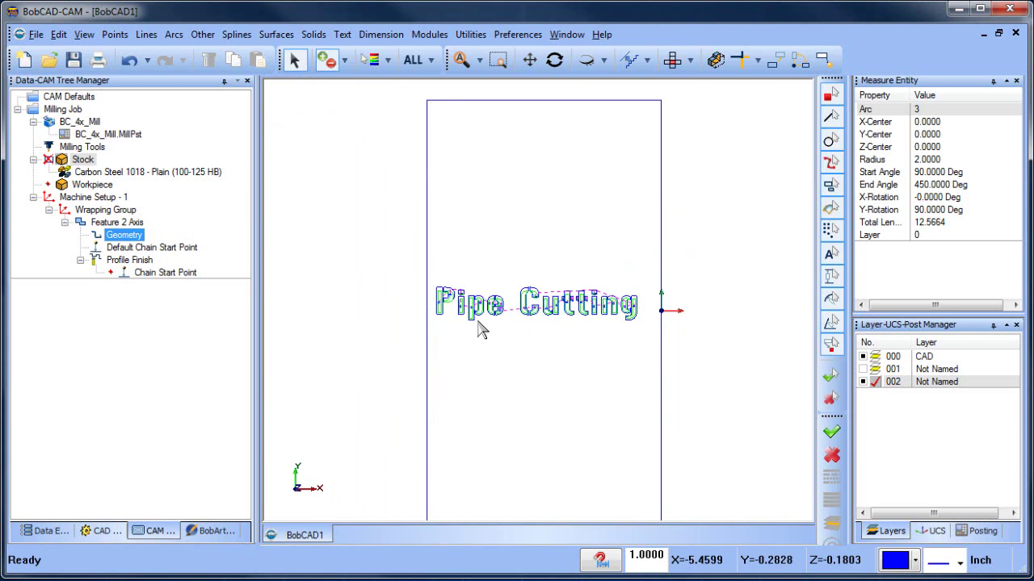
click(478, 322)
right_click(531, 204)
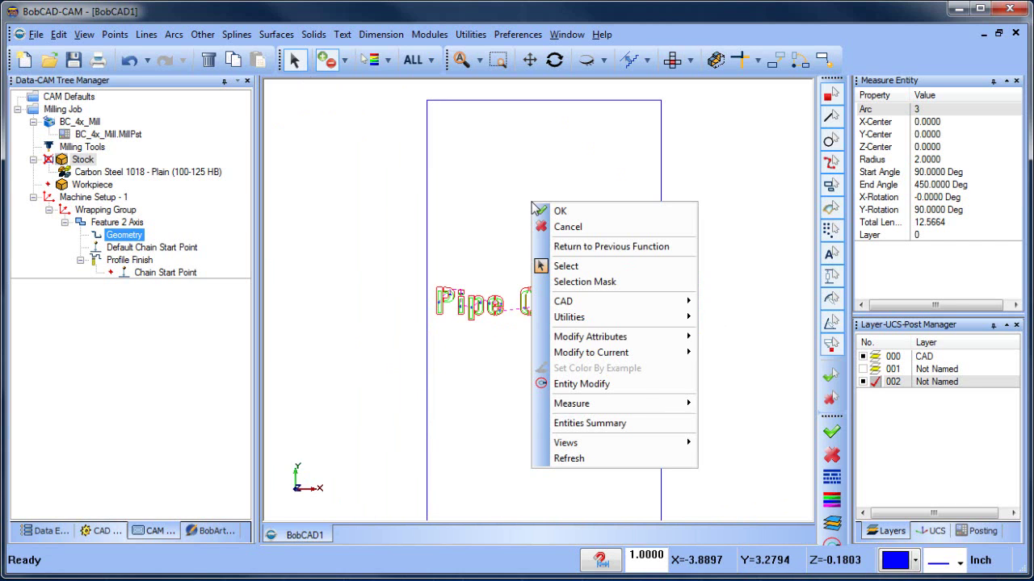
click(581, 383)
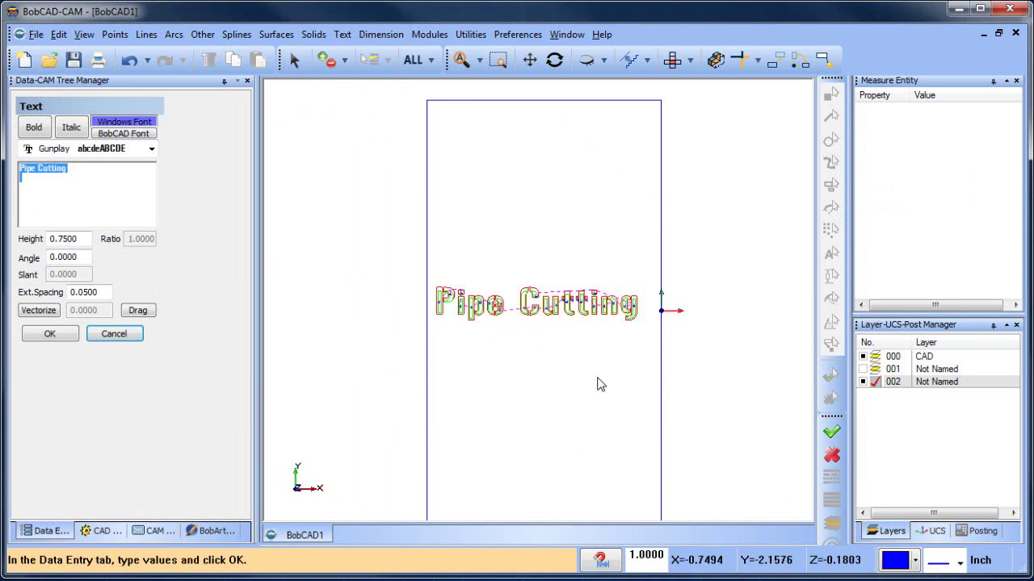
double_click(85, 243)
text(2.5)
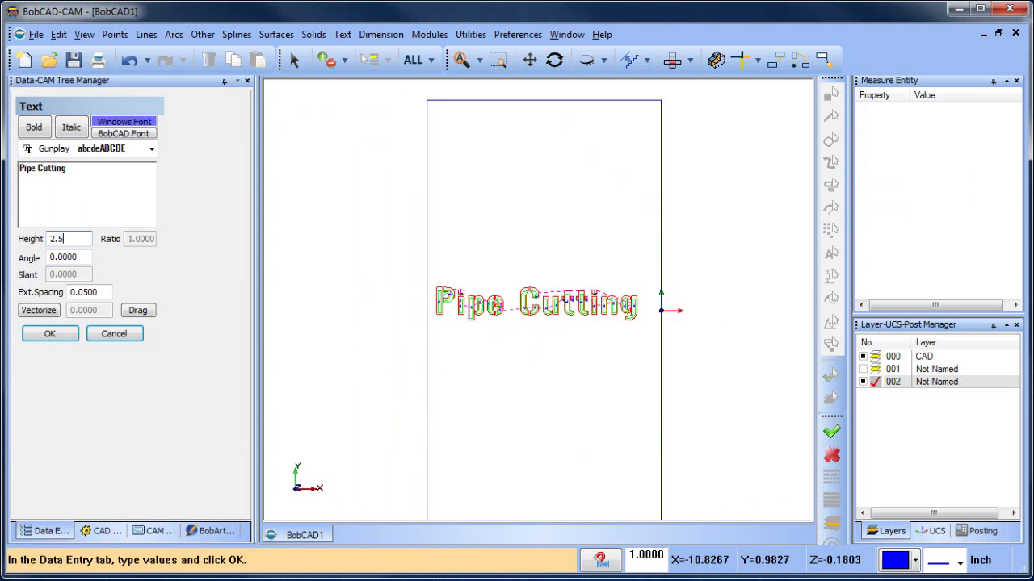
click(84, 258)
click(89, 239)
click(42, 178)
key(Return)
click(114, 334)
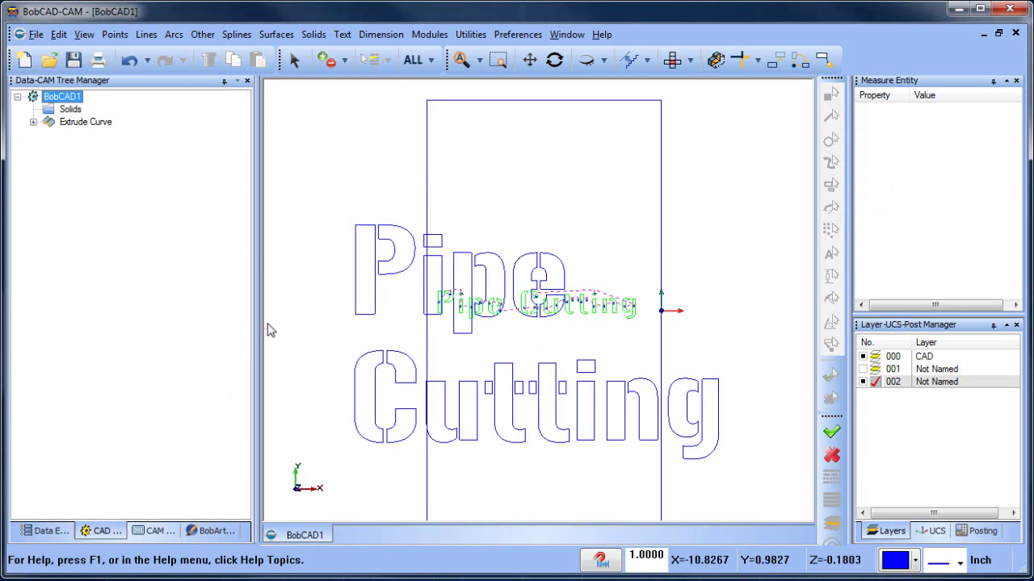
Step: Reduce the two-line text height from 2.5 to 2
scroll(565, 343, down, 2)
middle_drag(564, 337, 503, 293)
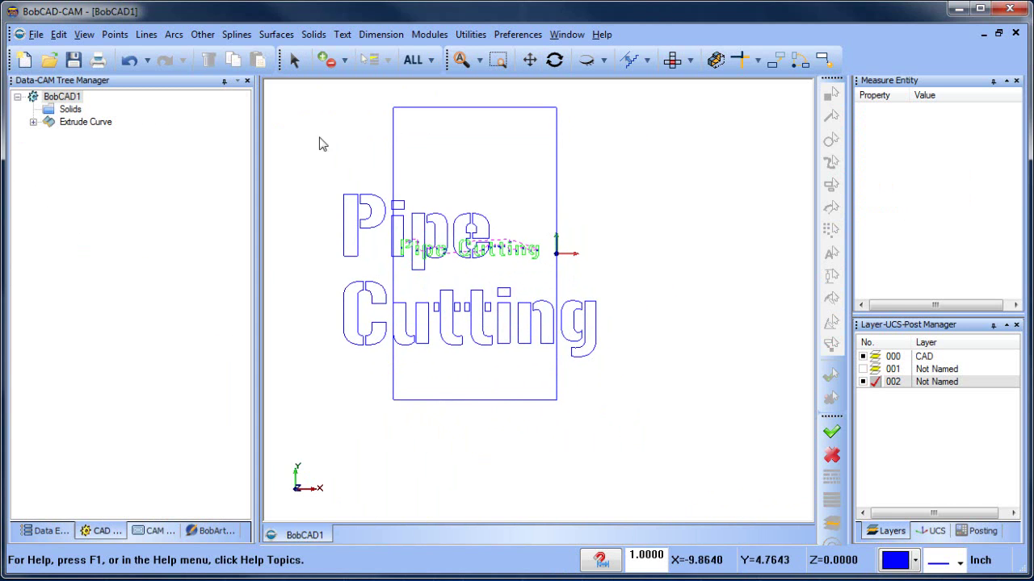
click(294, 60)
click(362, 202)
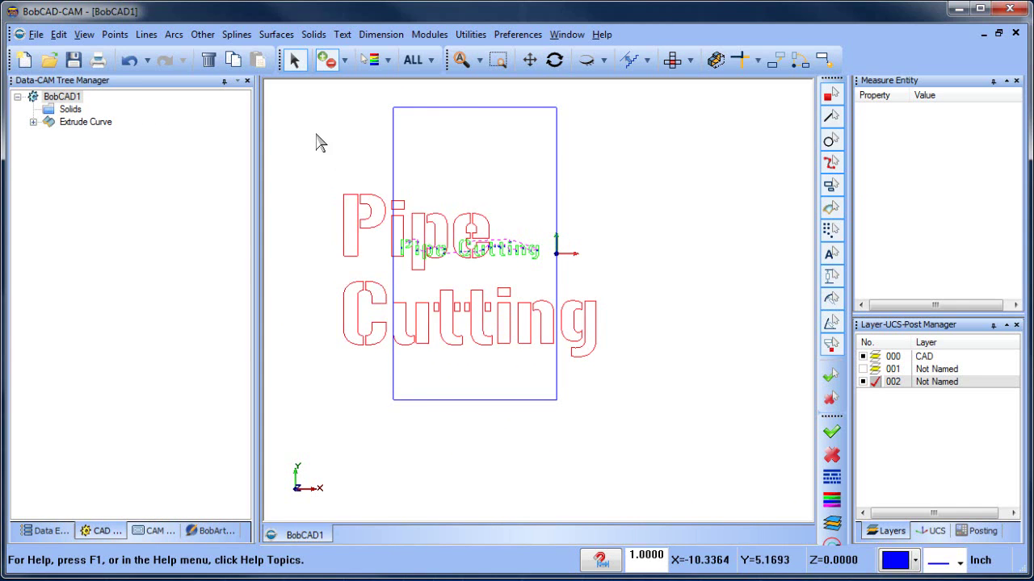
right_click(318, 139)
click(376, 323)
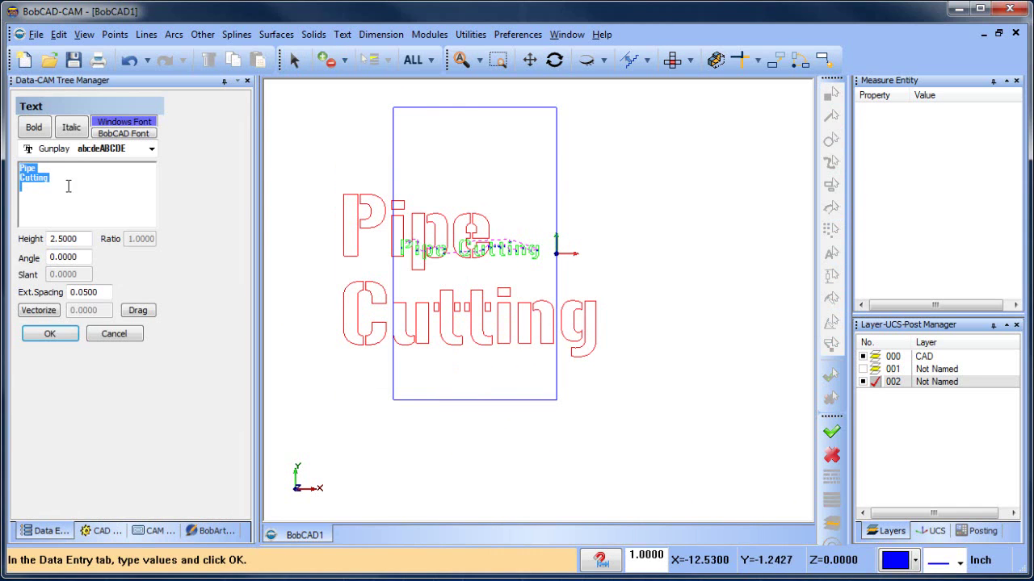
double_click(80, 238)
text(2)
click(50, 333)
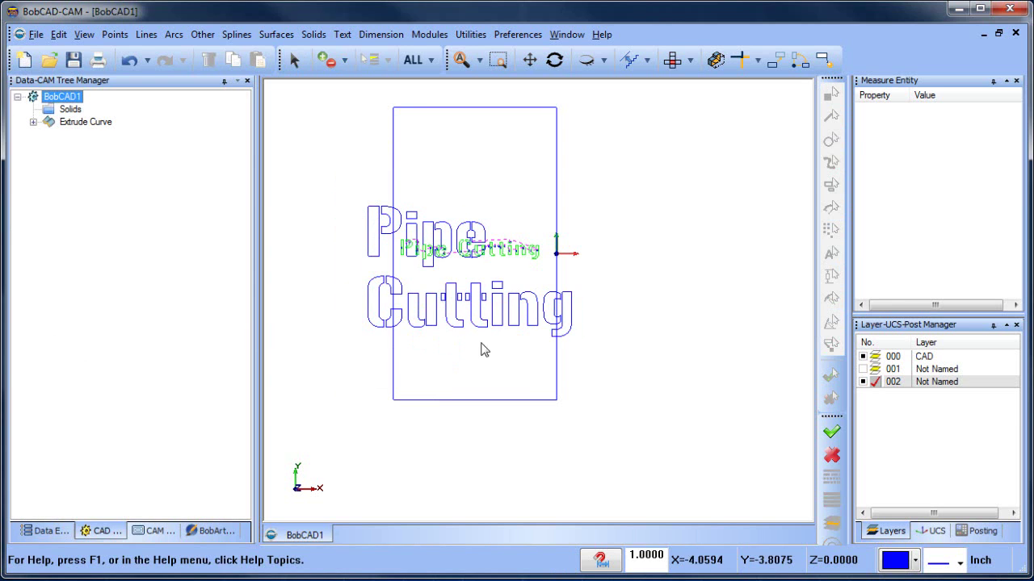
Step: Show the Carbon Steel 1018 pipe stock and switch to the top view
middle_drag(538, 374, 457, 367)
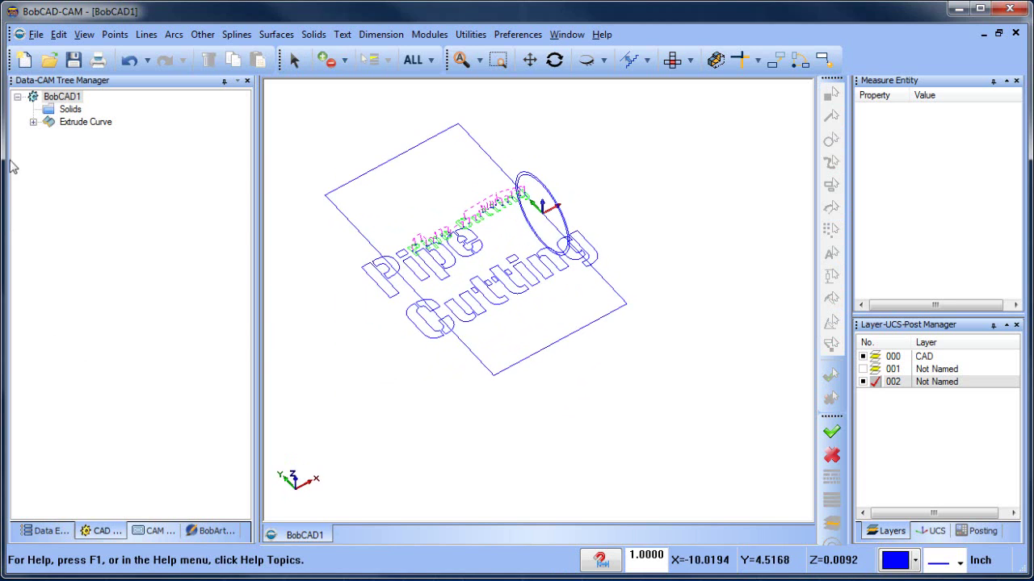
click(150, 530)
click(129, 172)
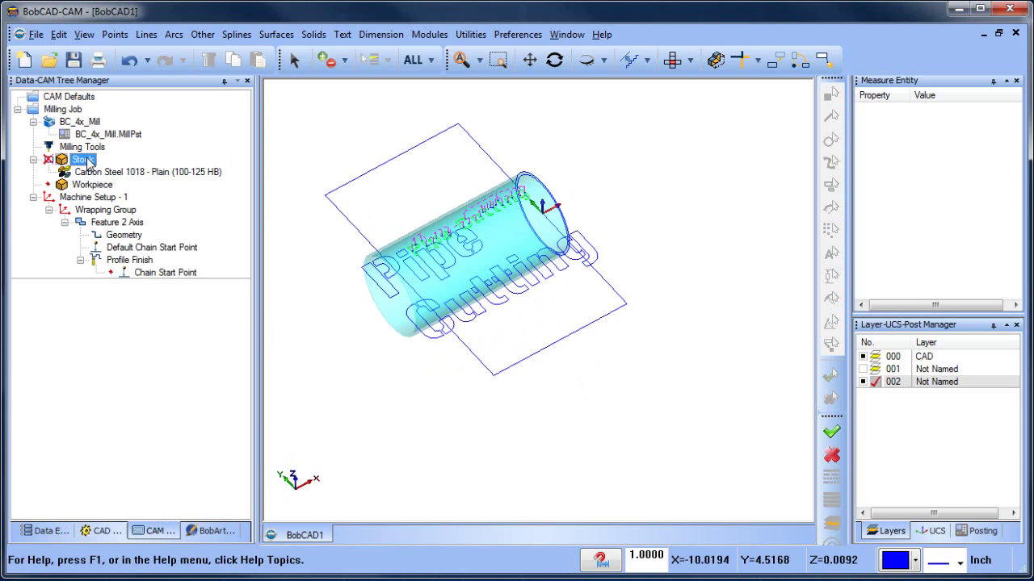
middle_drag(477, 313, 627, 350)
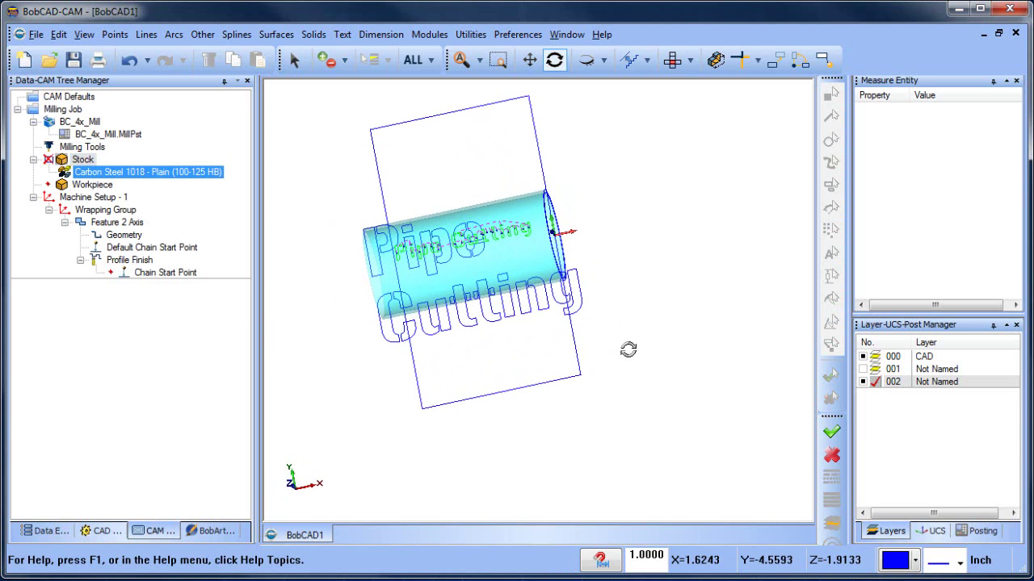
click(671, 59)
scroll(454, 265, up, 1)
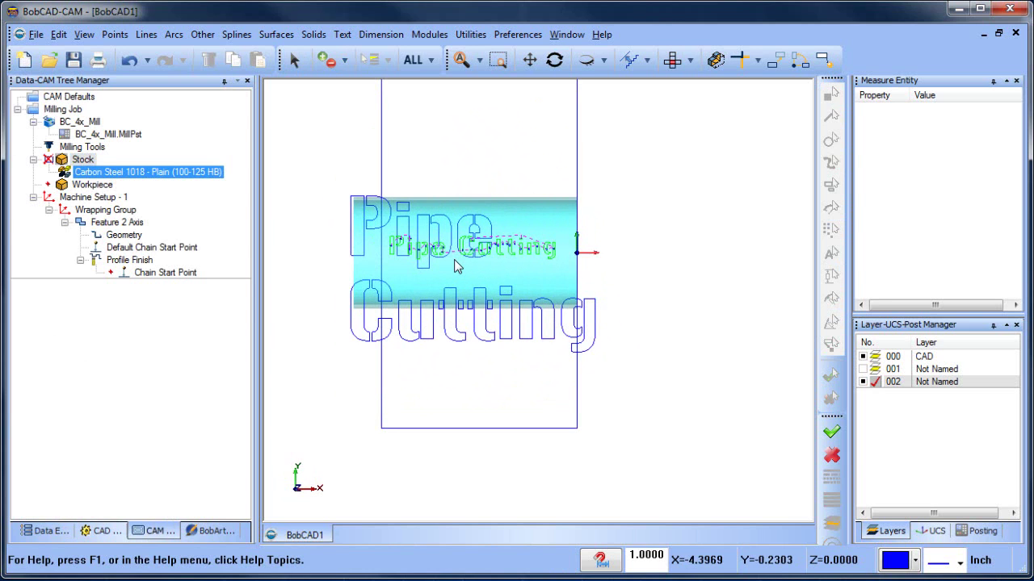
Step: Shrink the Pipe Cutting text height from 2.0 to 1.0
click(326, 59)
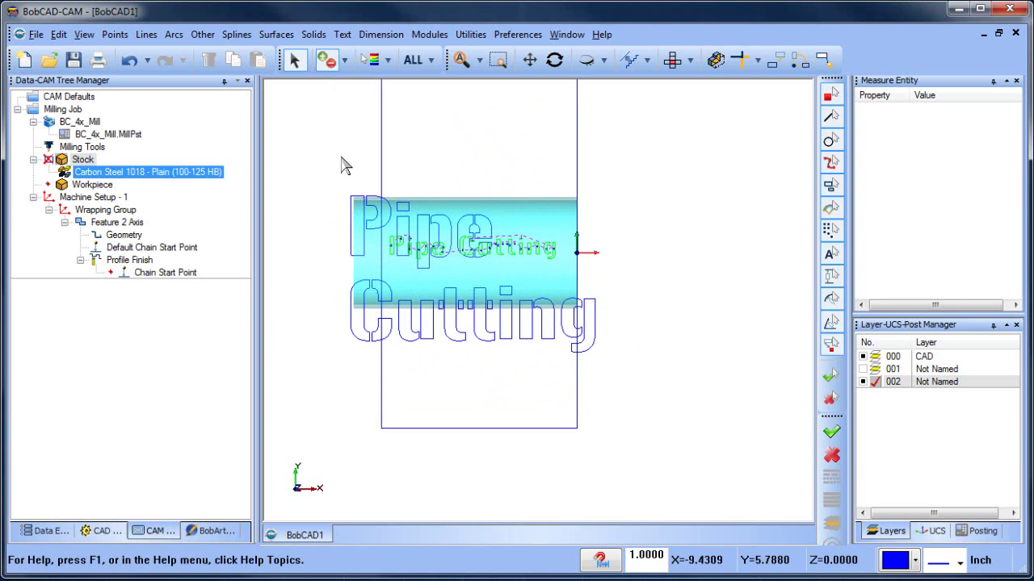
click(369, 231)
right_click(330, 132)
click(402, 317)
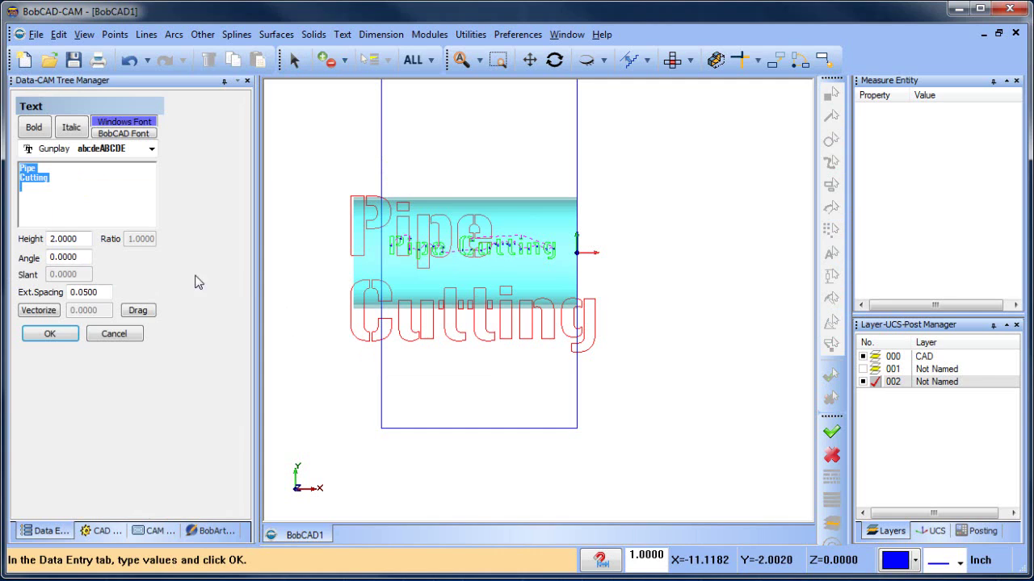
double_click(82, 240)
text(1.75)
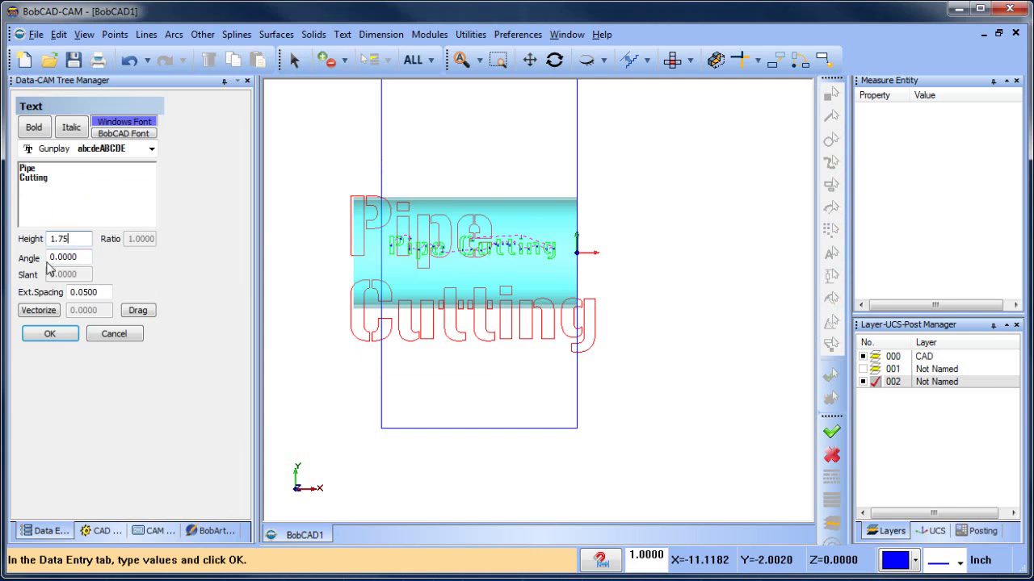
double_click(51, 237)
text(1.0)
click(53, 337)
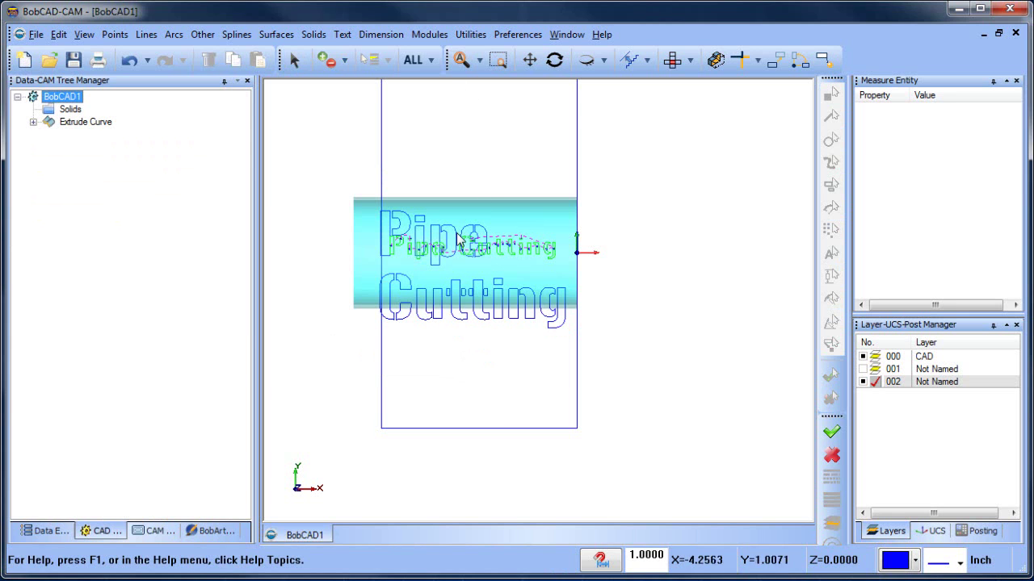
Step: Reselect the resized text as the milling feature's geometry
key(ctrl+i)
right_click(698, 200)
click(737, 220)
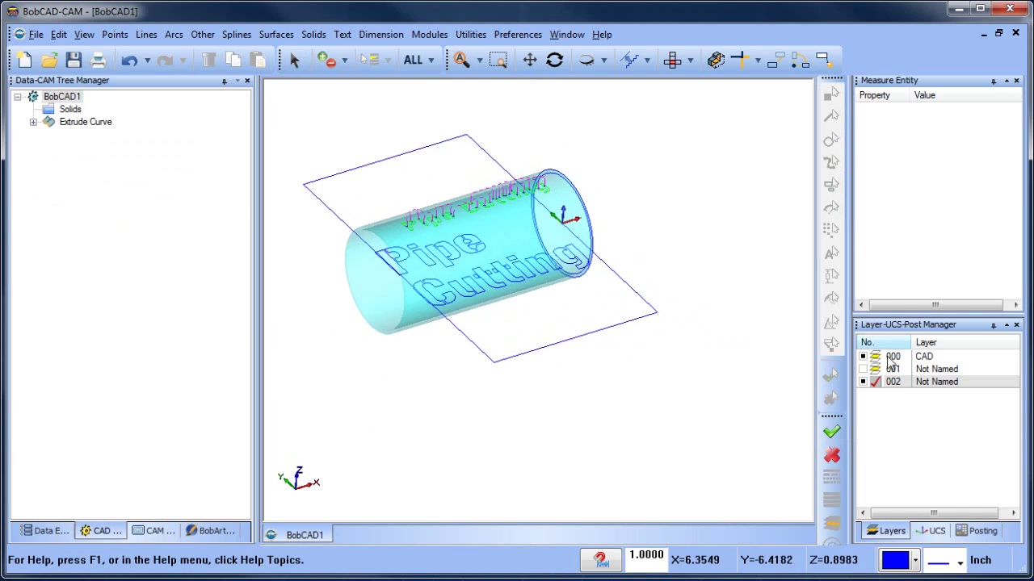
click(152, 531)
click(125, 235)
right_click(123, 233)
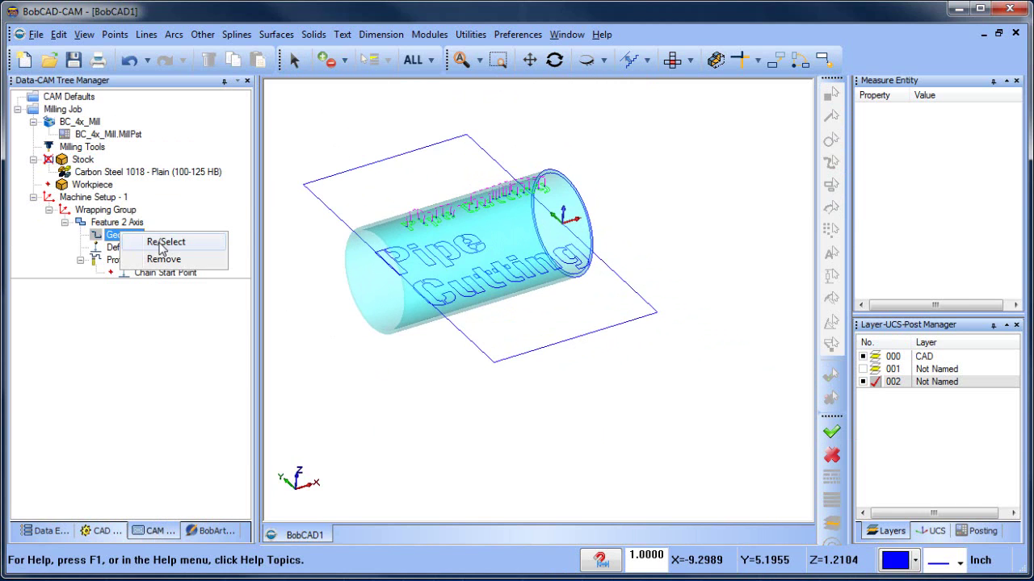
click(158, 239)
Step: Recompute the Profile Finish toolpath and inspect it around the pipe
click(128, 260)
right_click(131, 259)
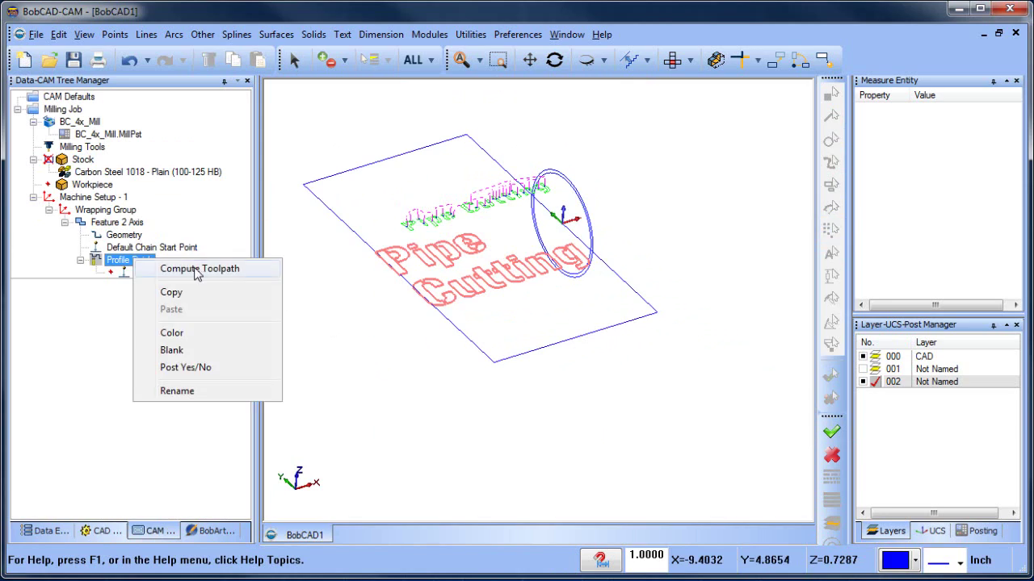
click(209, 271)
middle_drag(335, 284, 561, 292)
scroll(539, 283, up, 3)
scroll(565, 292, down, 3)
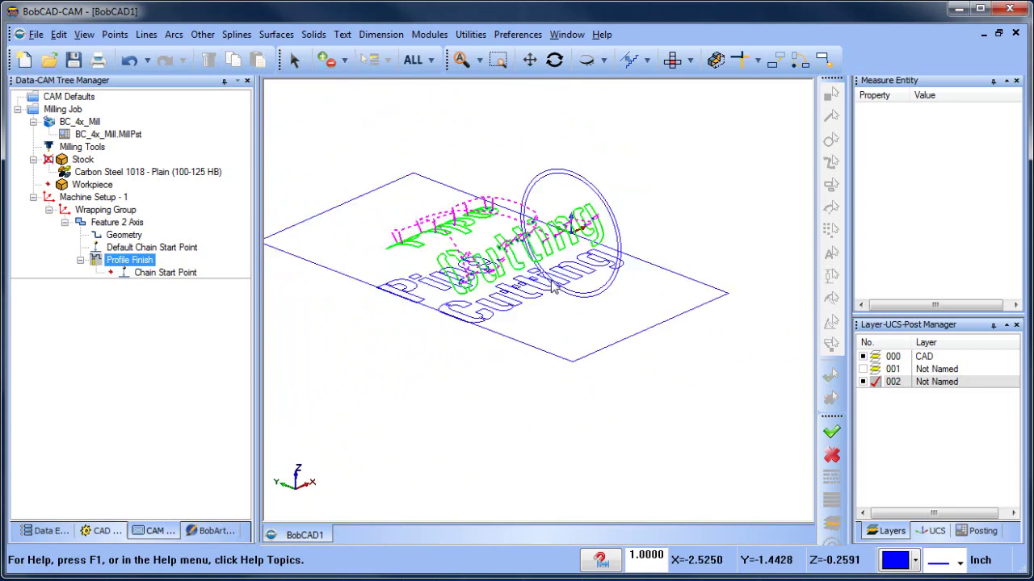
middle_drag(614, 335, 638, 331)
drag(928, 315, 925, 225)
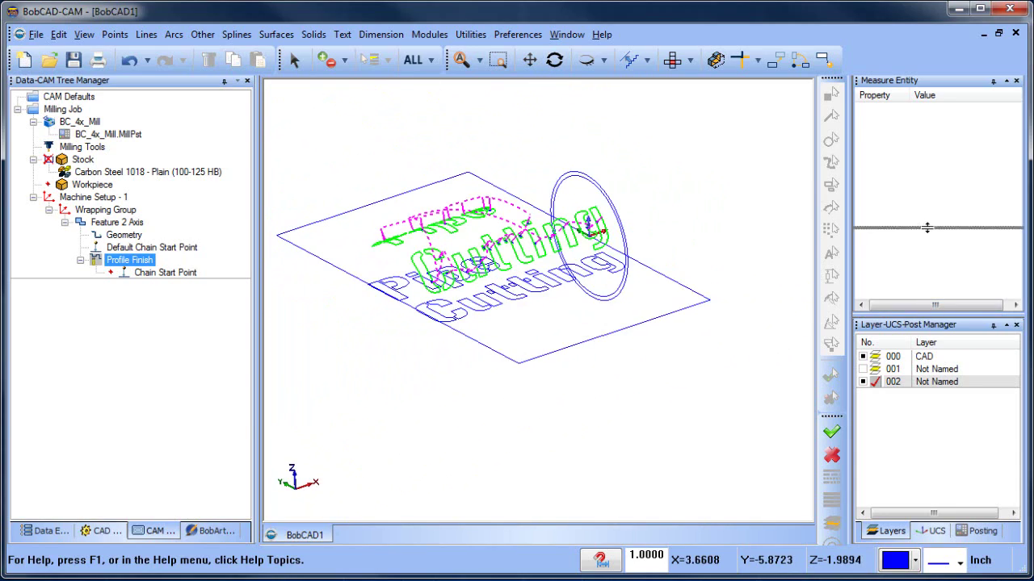
Step: Post the NC code for the Milling Job
click(78, 145)
right_click(63, 109)
click(73, 159)
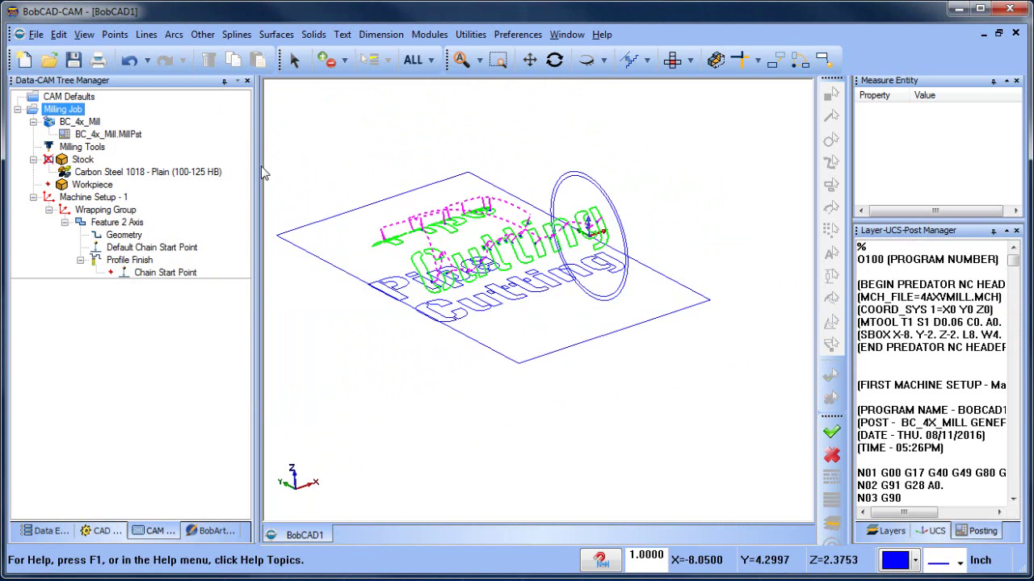
Step: Scroll through the posted program, highlighting the N15 G93 inverse-time line
scroll(894, 347, down, 4)
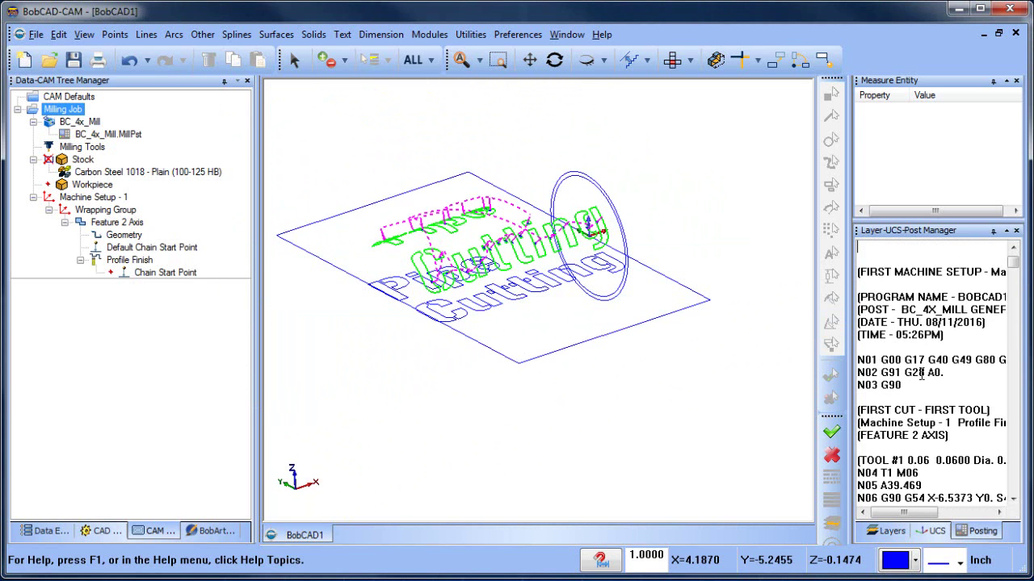
drag(850, 317, 796, 317)
scroll(929, 401, down, 2)
scroll(935, 398, down, 1)
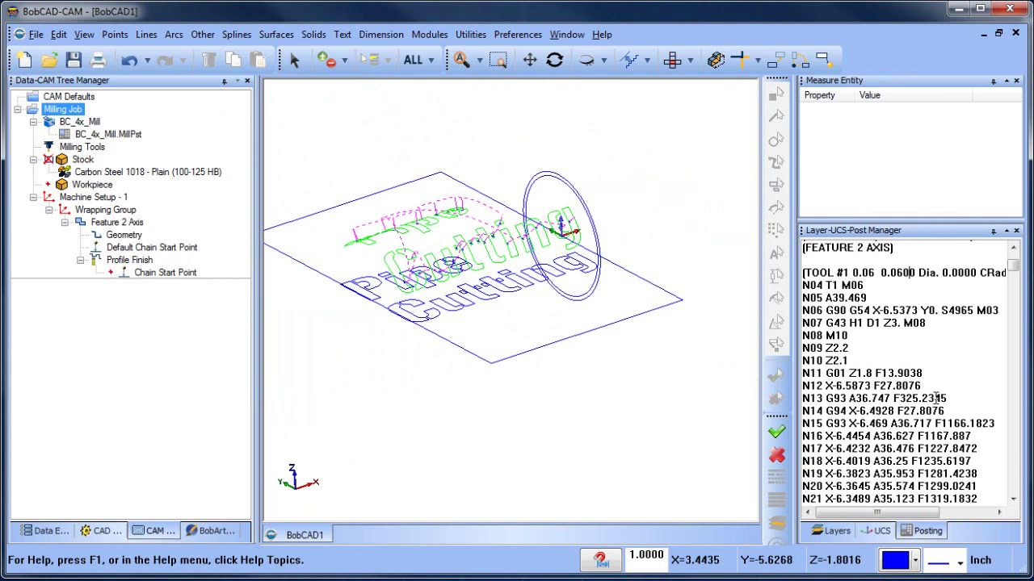
drag(850, 424, 802, 423)
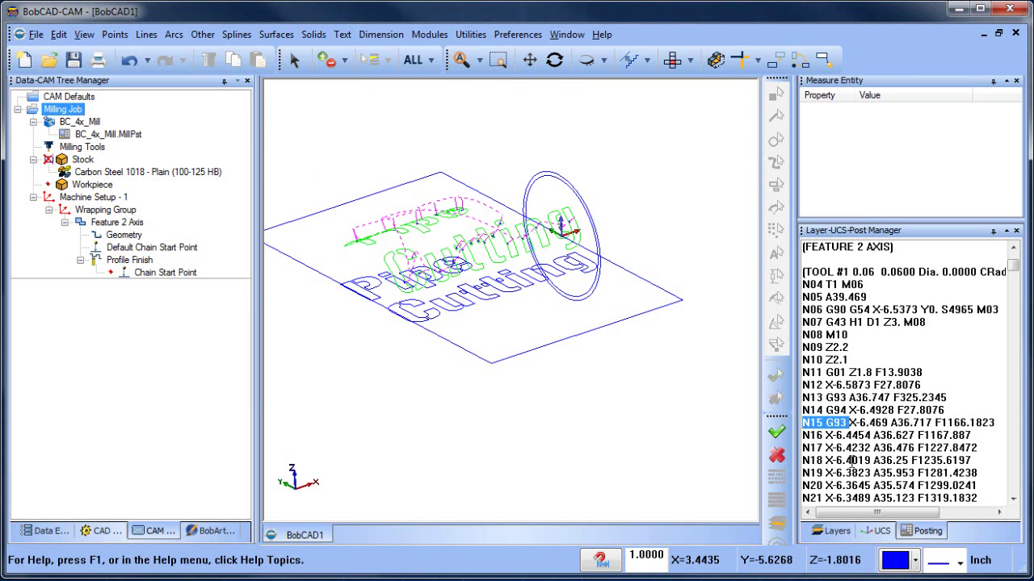
scroll(932, 410, down, 7)
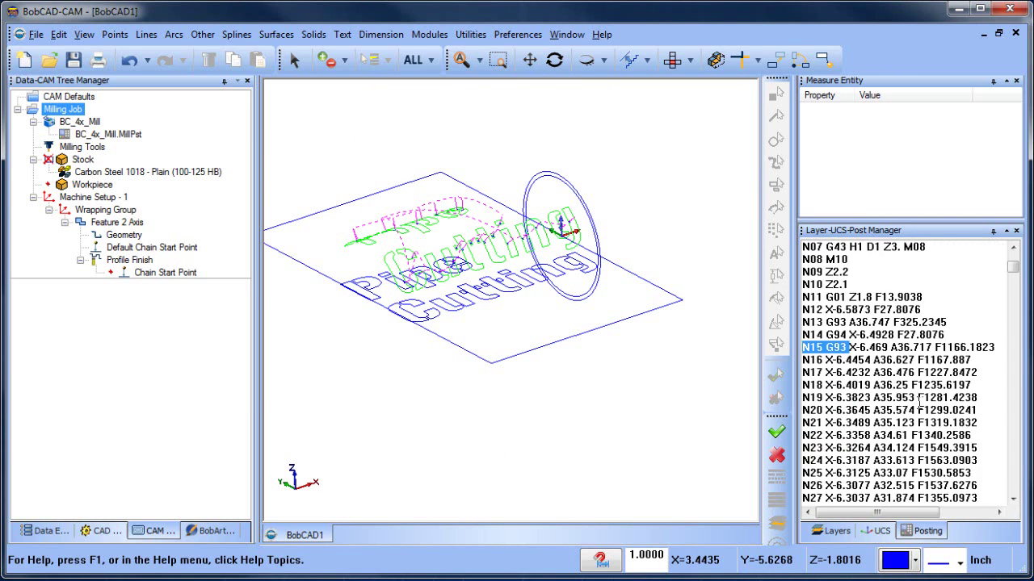
scroll(919, 401, down, 4)
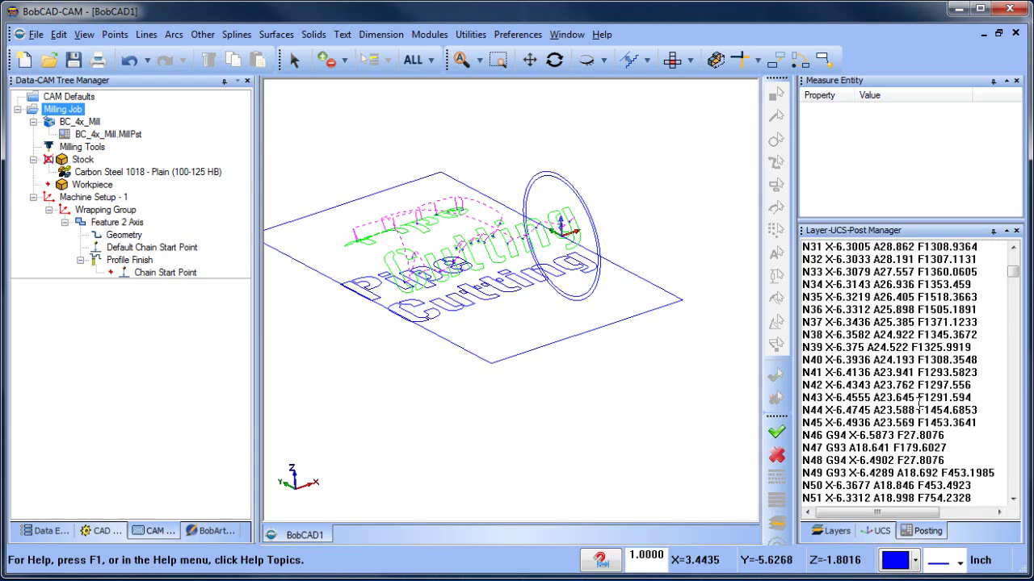
scroll(919, 401, up, 20)
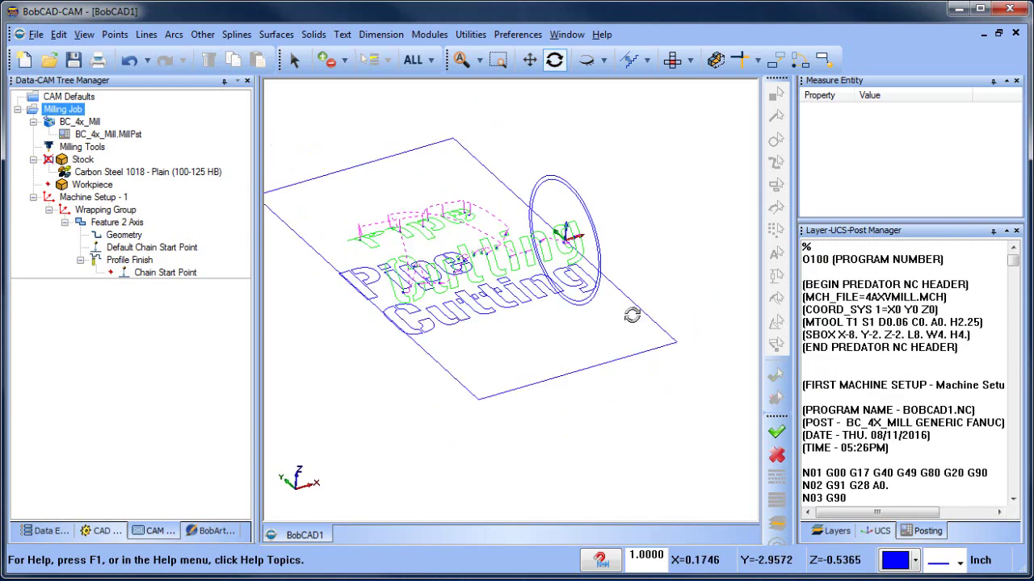
Step: Play the cutting simulation in a widened viewport and rotate to inspect the engraved 'Pipe Cutting' text
click(429, 34)
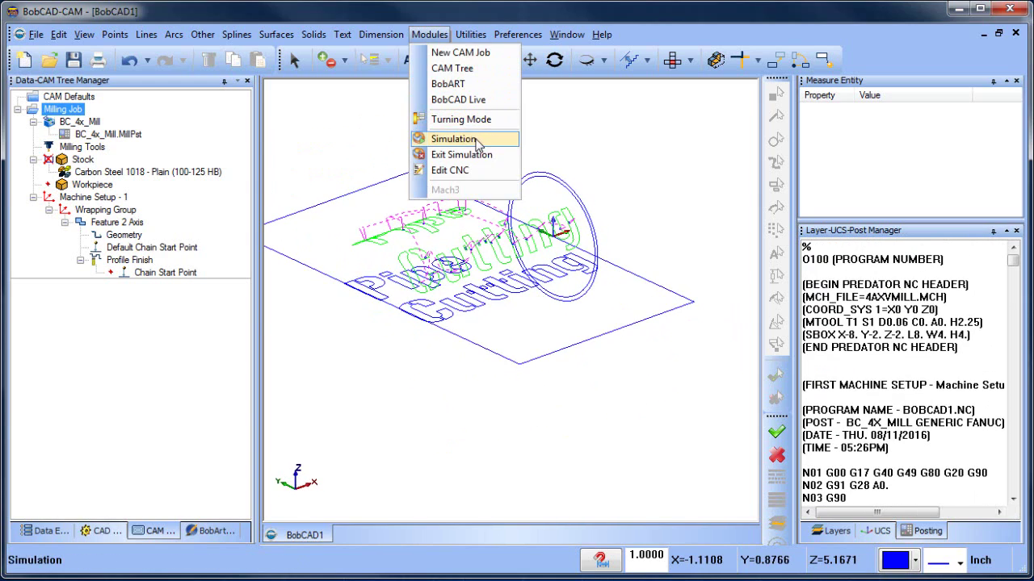
click(473, 139)
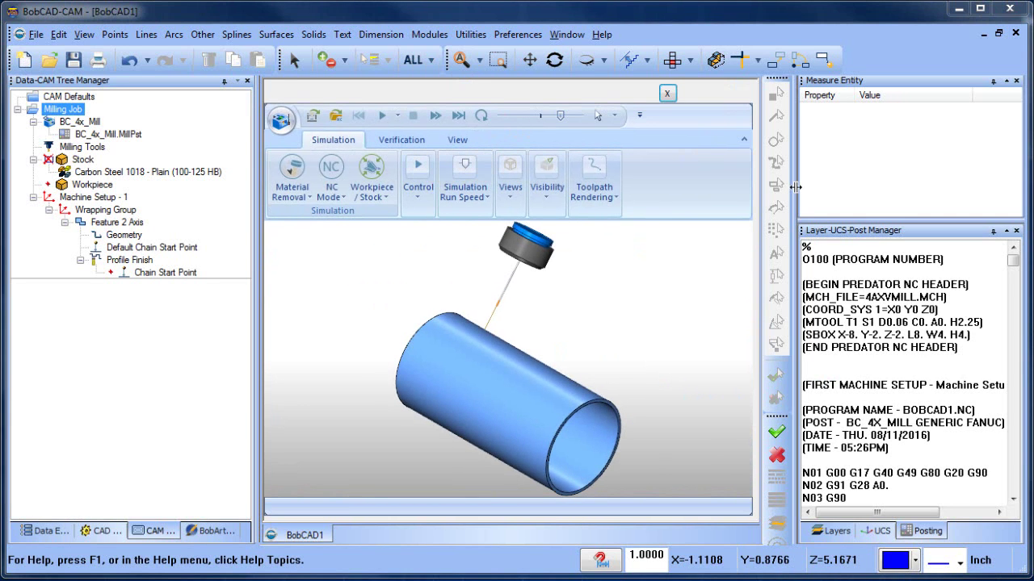
drag(913, 187, 921, 186)
click(382, 117)
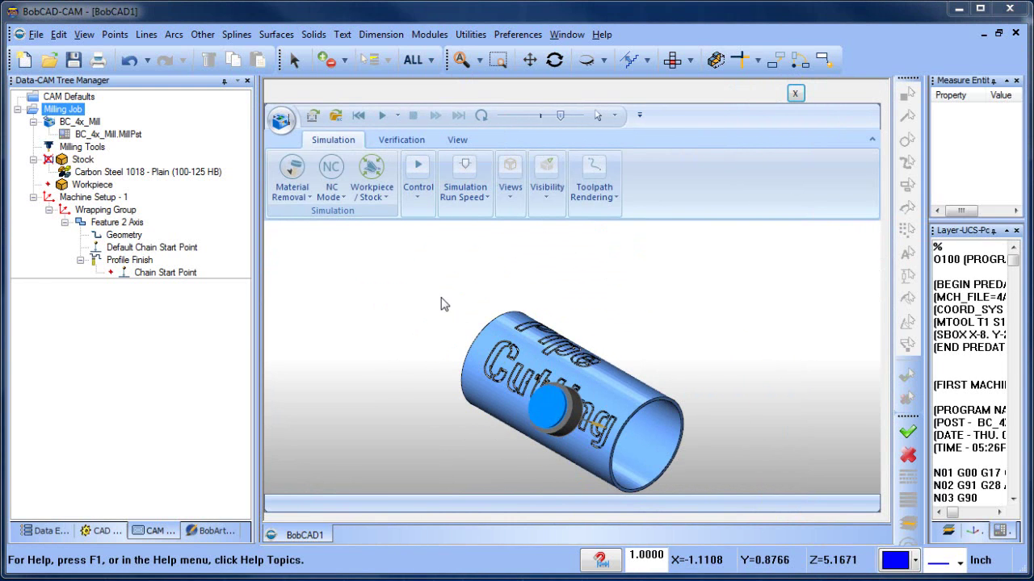
middle_drag(483, 427, 549, 401)
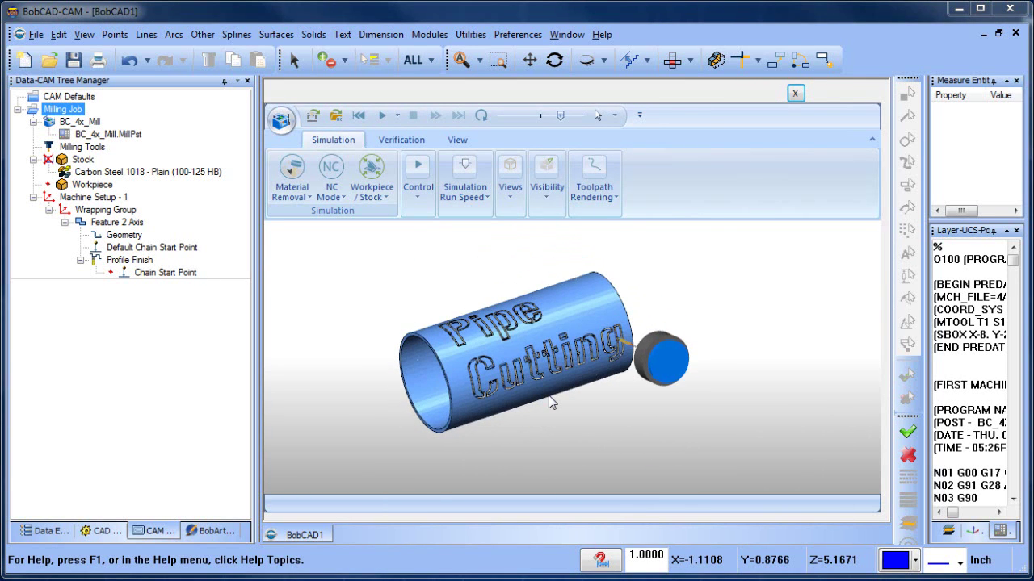